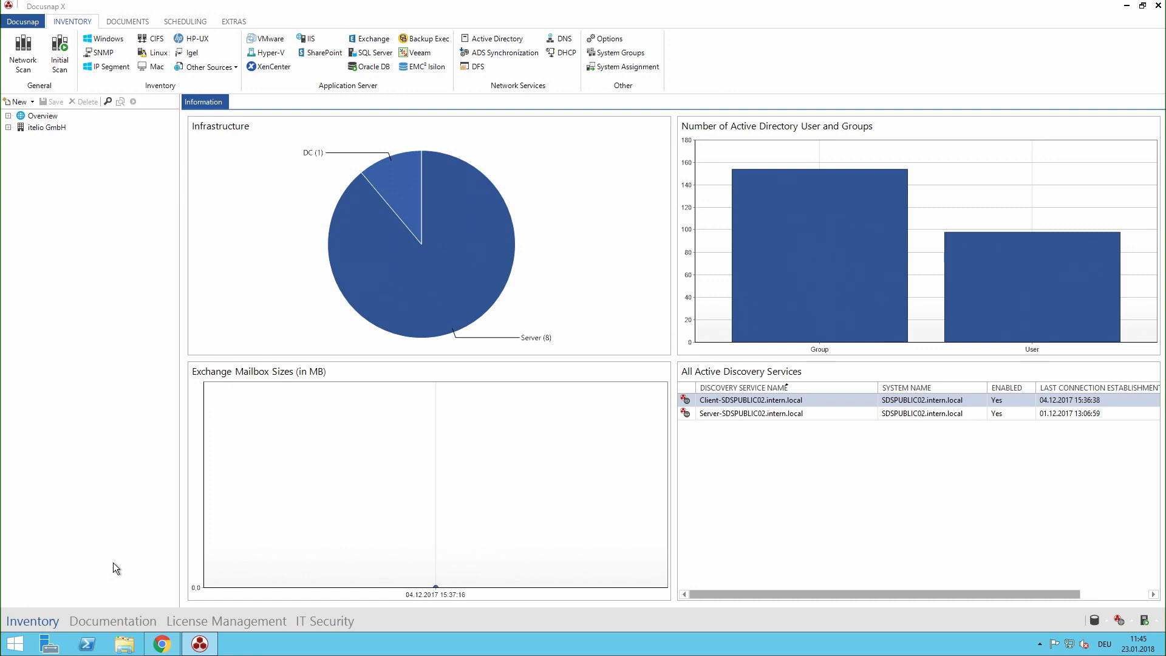
List all software of itelio GmbH by product name in the license management area
click(213, 621)
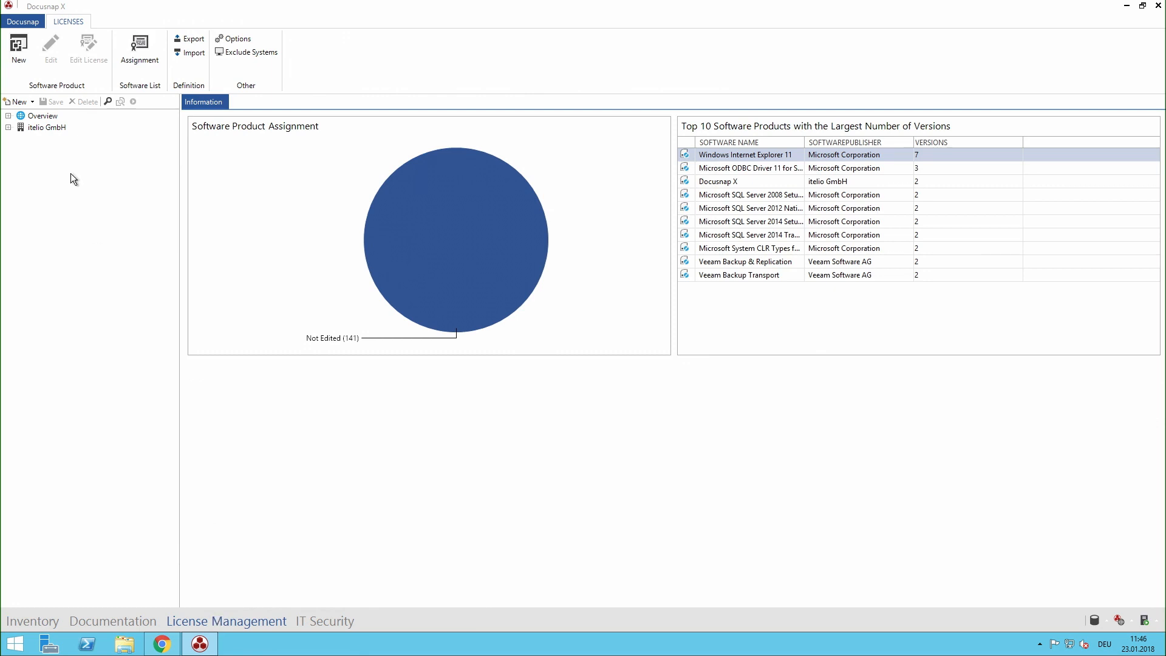
click(8, 128)
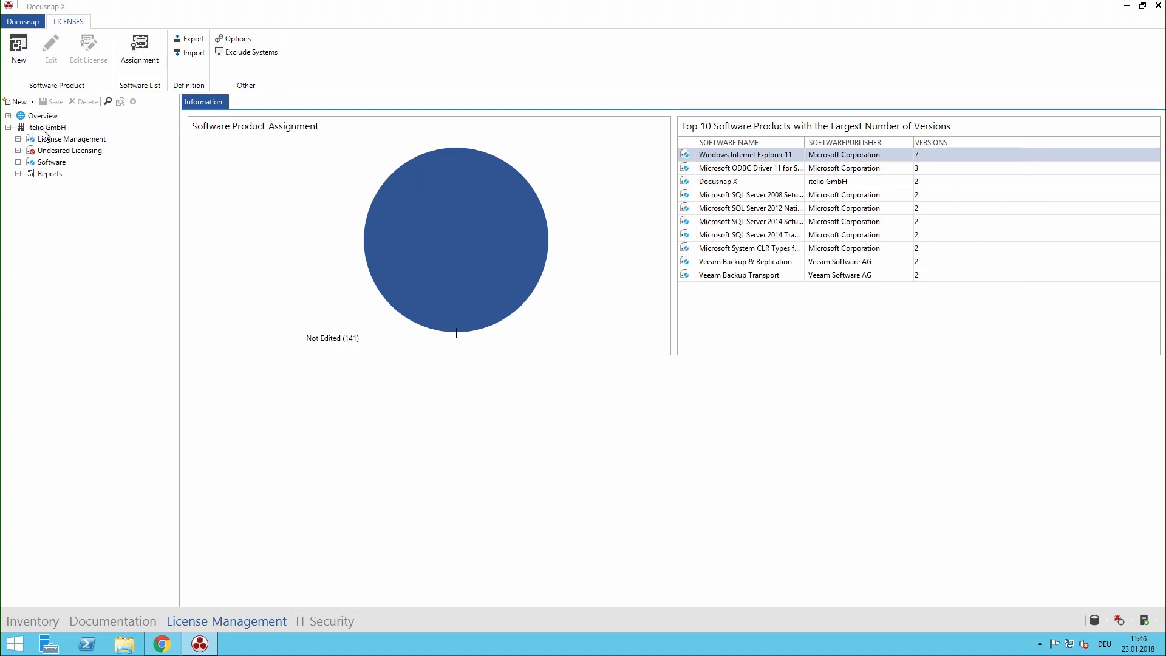
click(18, 162)
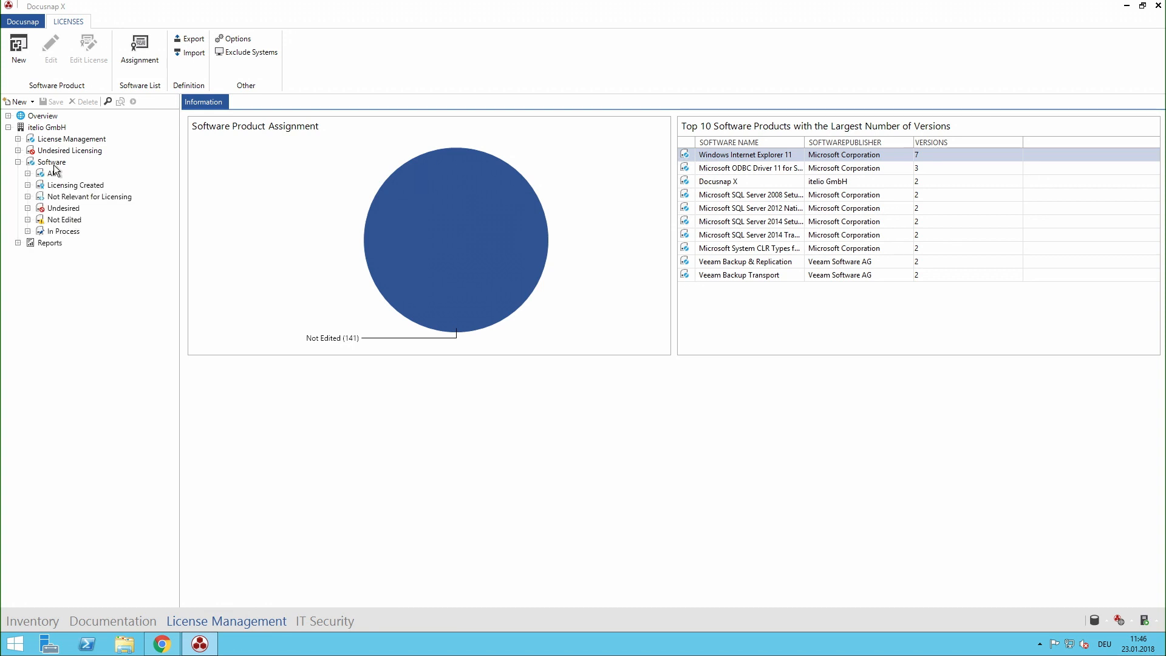
click(28, 174)
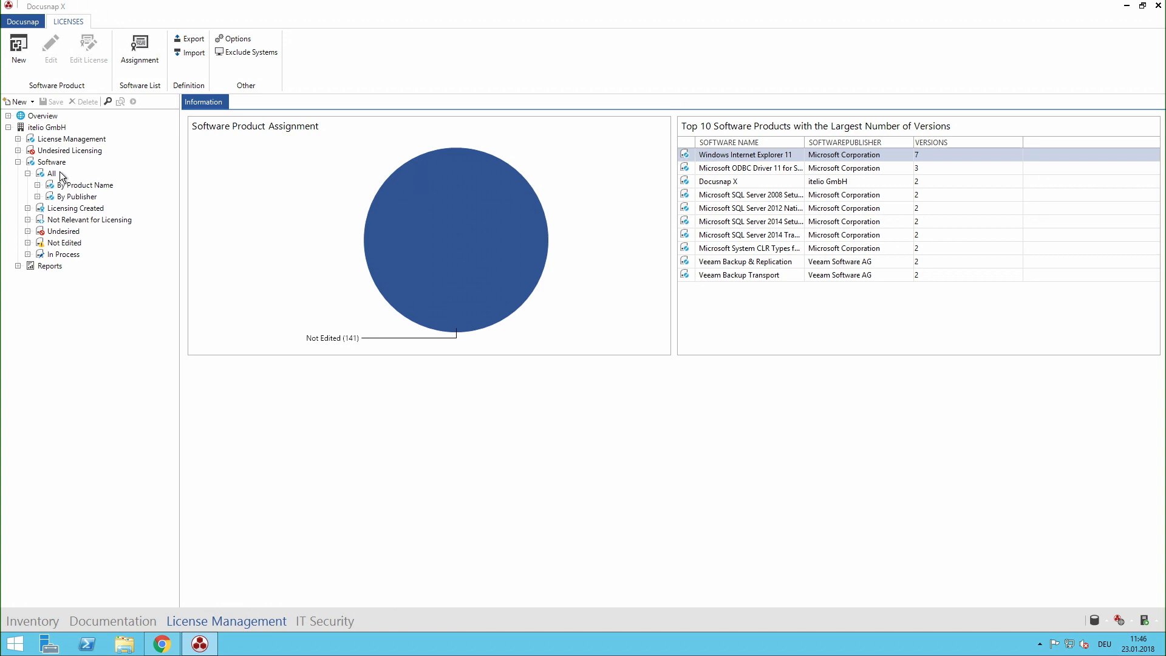
click(103, 186)
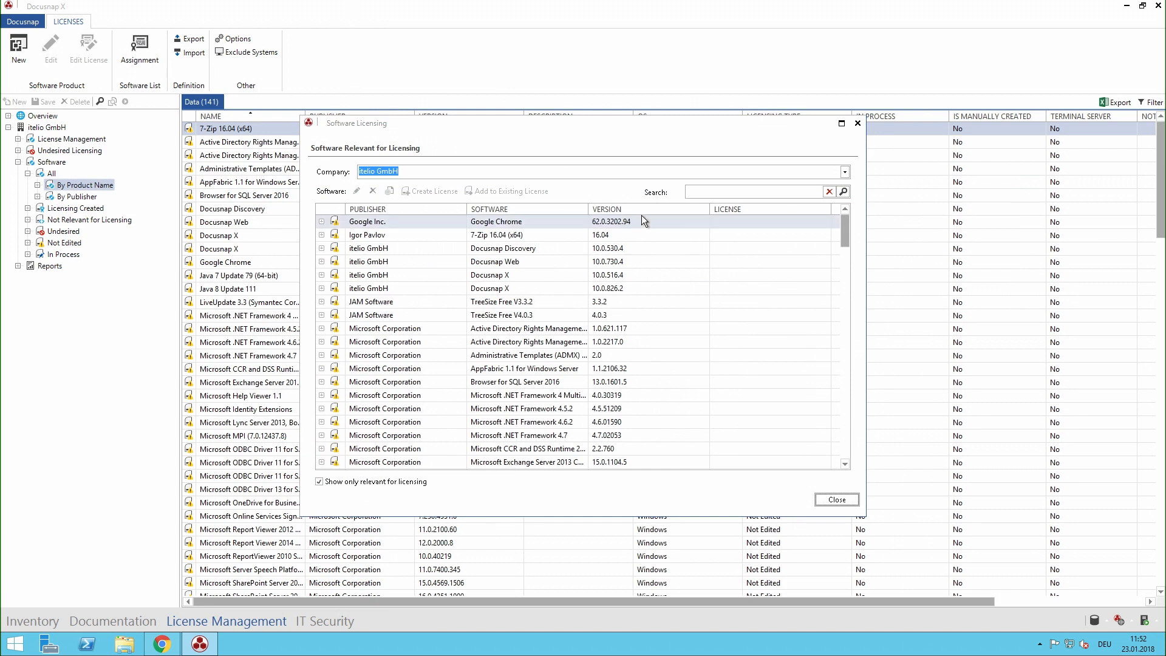
View the software product properties of Docusnap Web from the list of licensing-relevant software, then close them without changes
mouse_move(846, 228)
mouse_down()
mouse_move(847, 332)
mouse_move(841, 230)
mouse_up()
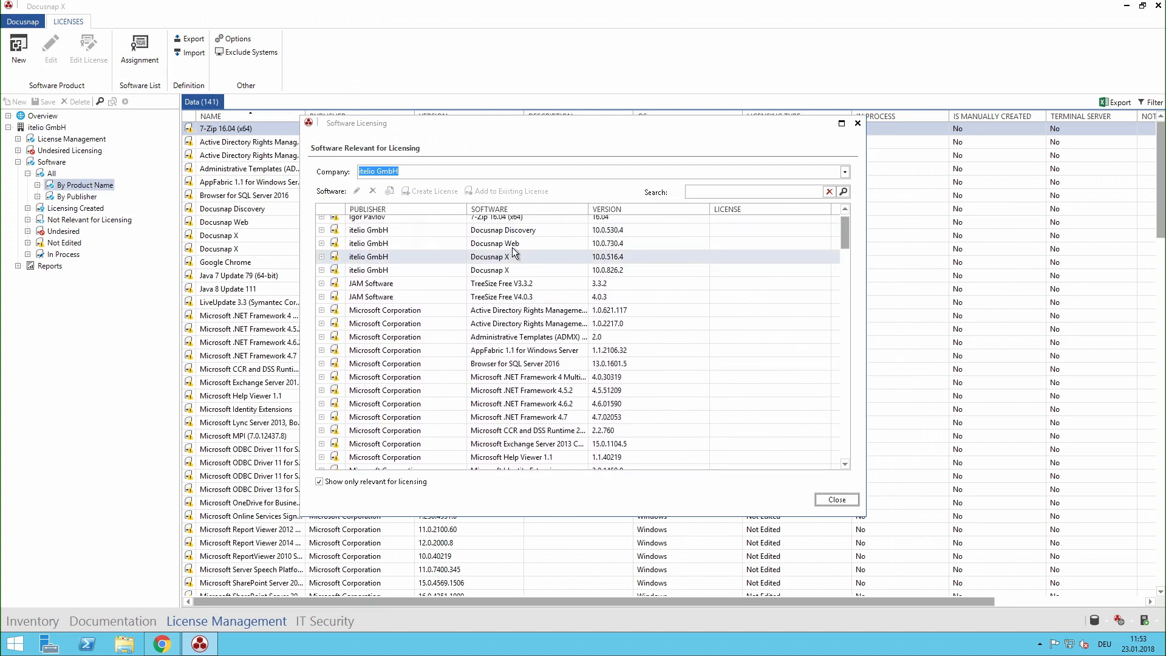
click(375, 247)
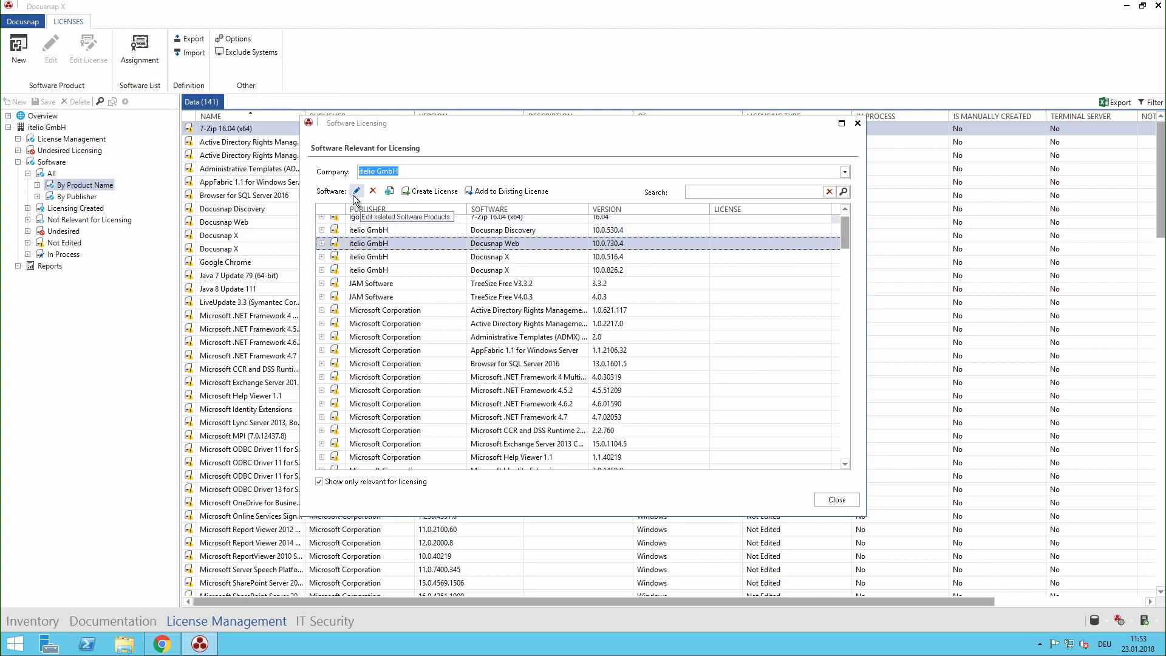
click(356, 193)
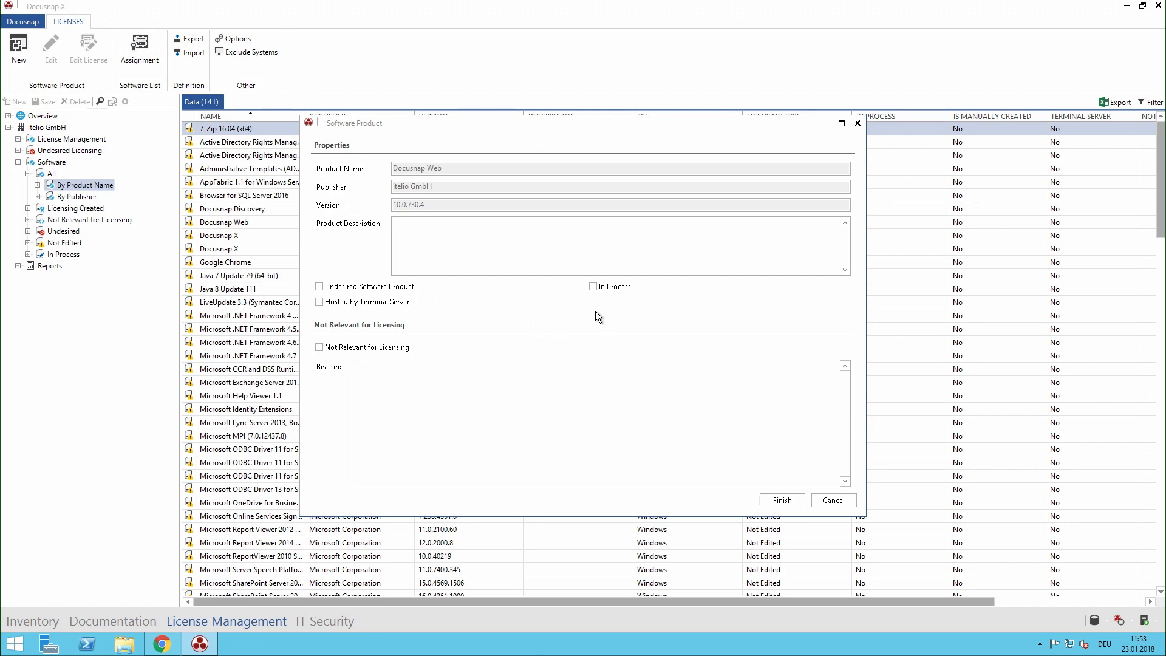
click(825, 504)
click(830, 500)
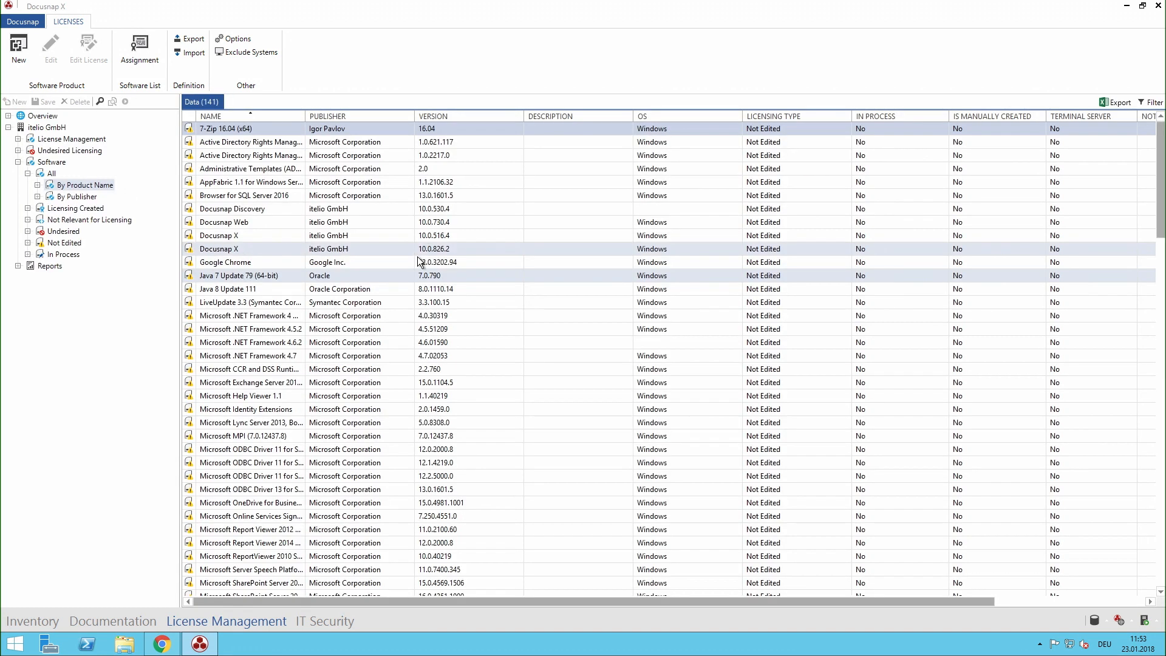
Open the Server software product in the Microsoft OS group under License Management, with the Software branch collapsed
click(17, 162)
click(18, 139)
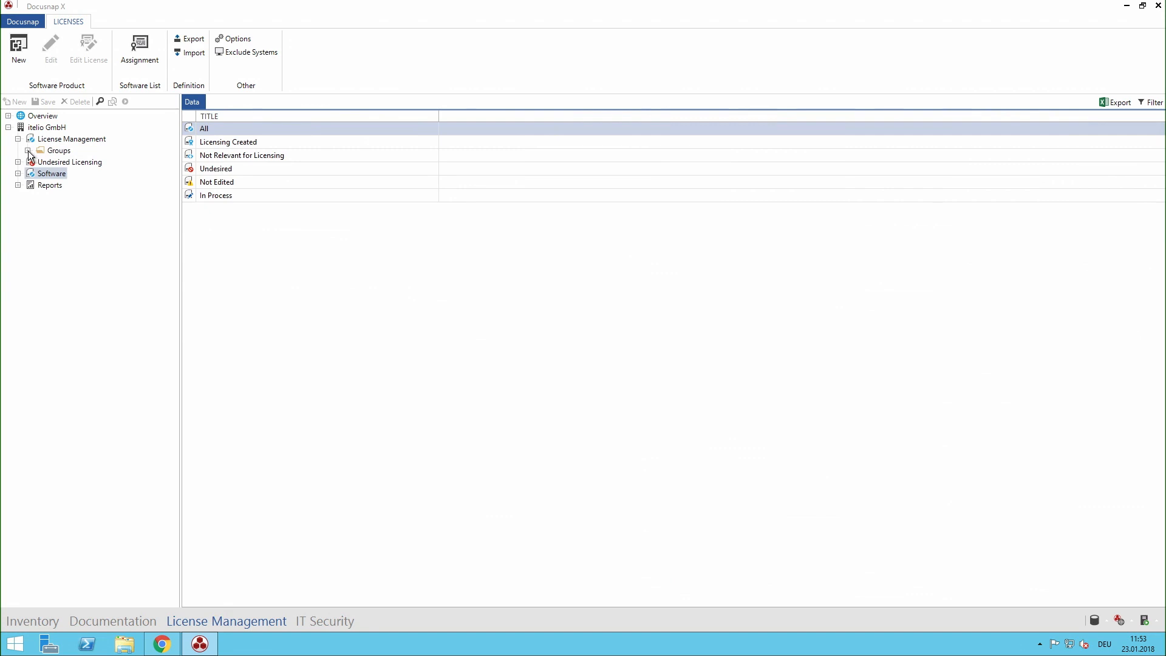
click(28, 151)
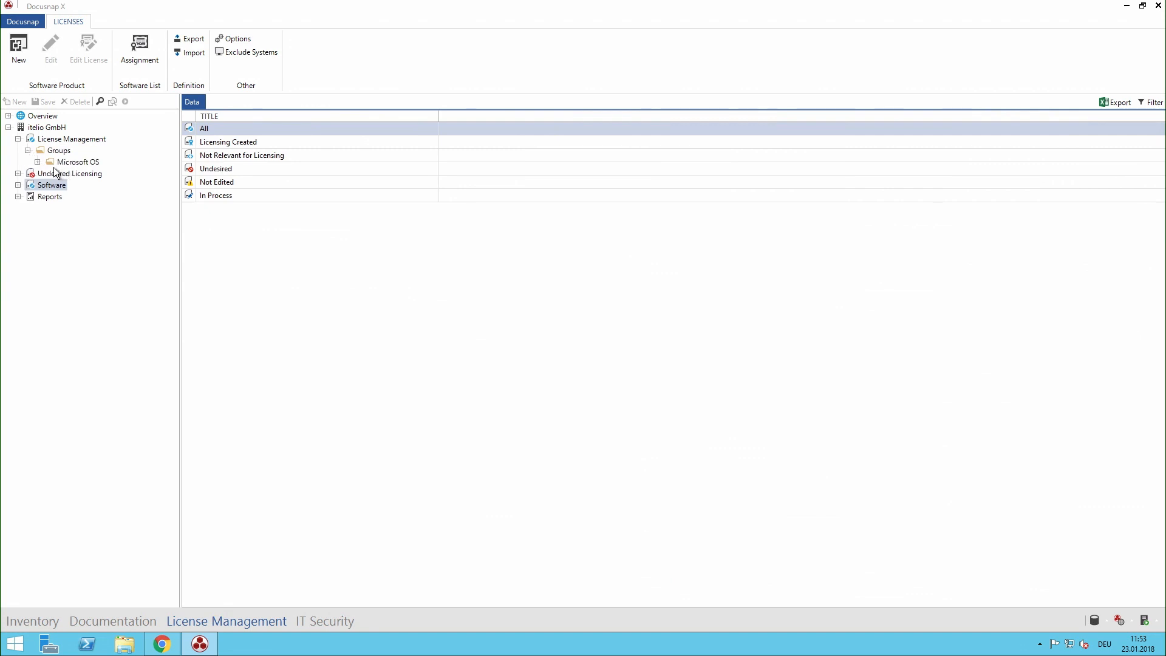
click(37, 162)
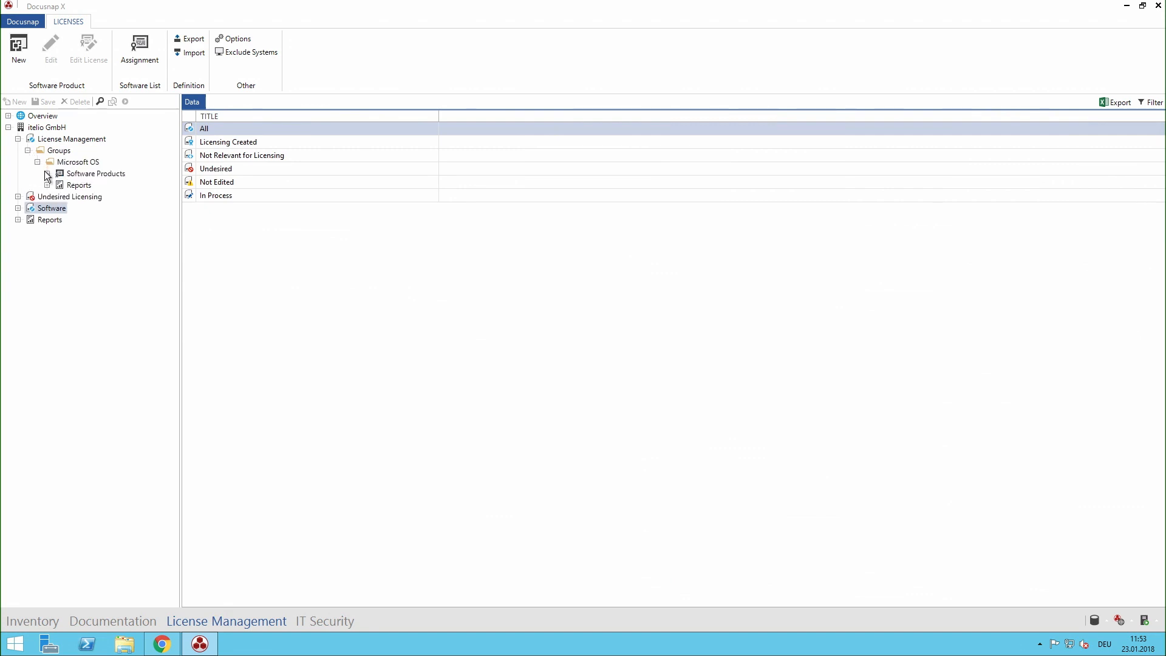
click(58, 176)
click(47, 173)
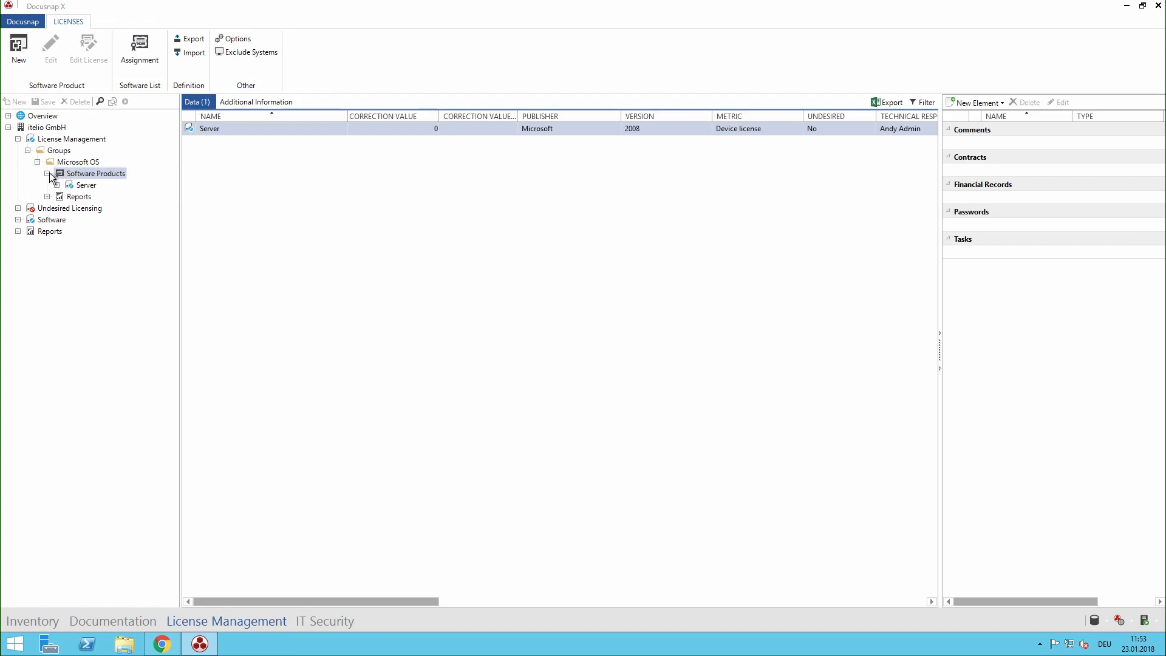
click(70, 187)
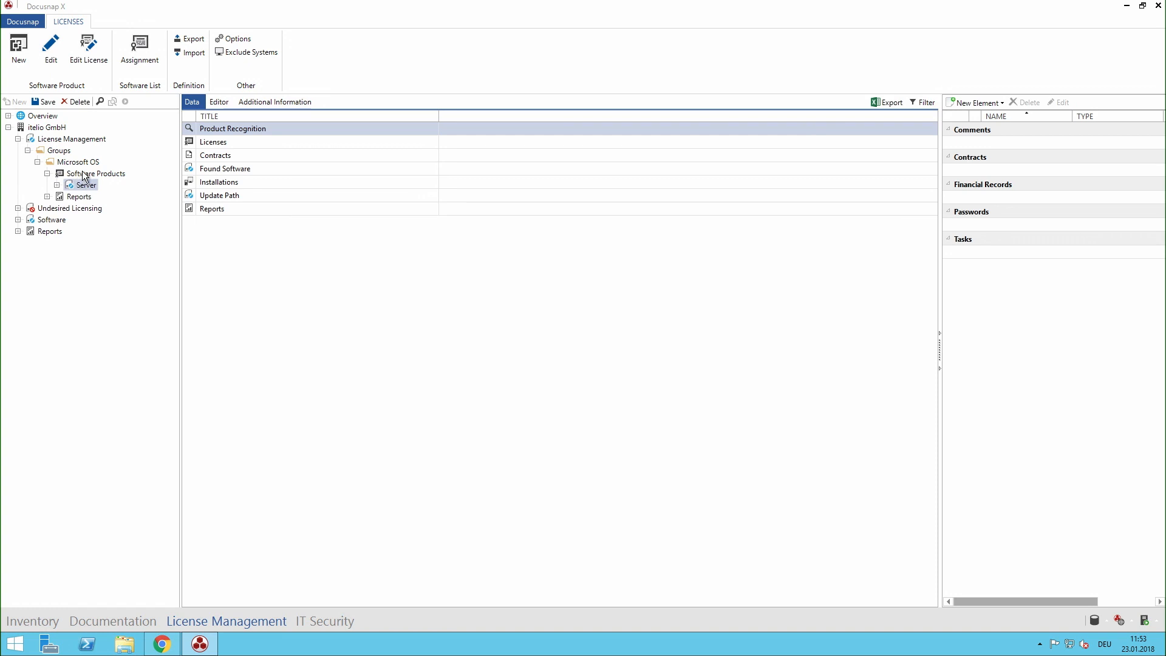
Edit the Server product's licensing, keeping its account, group, product, excluded systems and organization settings, and continue to product recognition
click(50, 67)
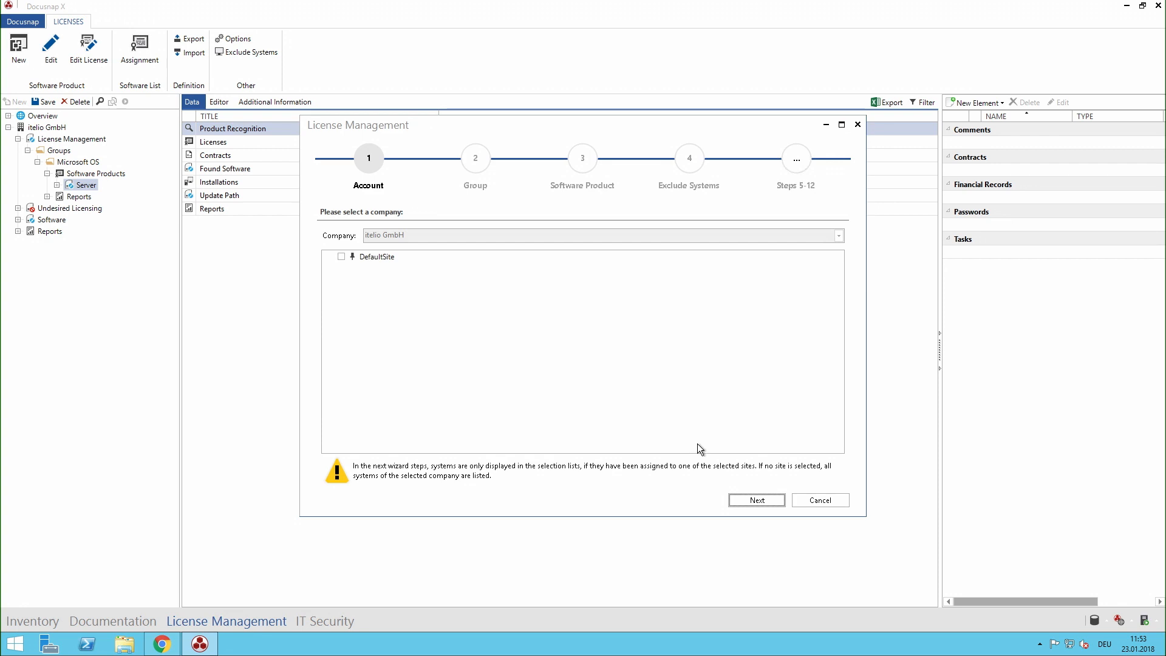
click(760, 500)
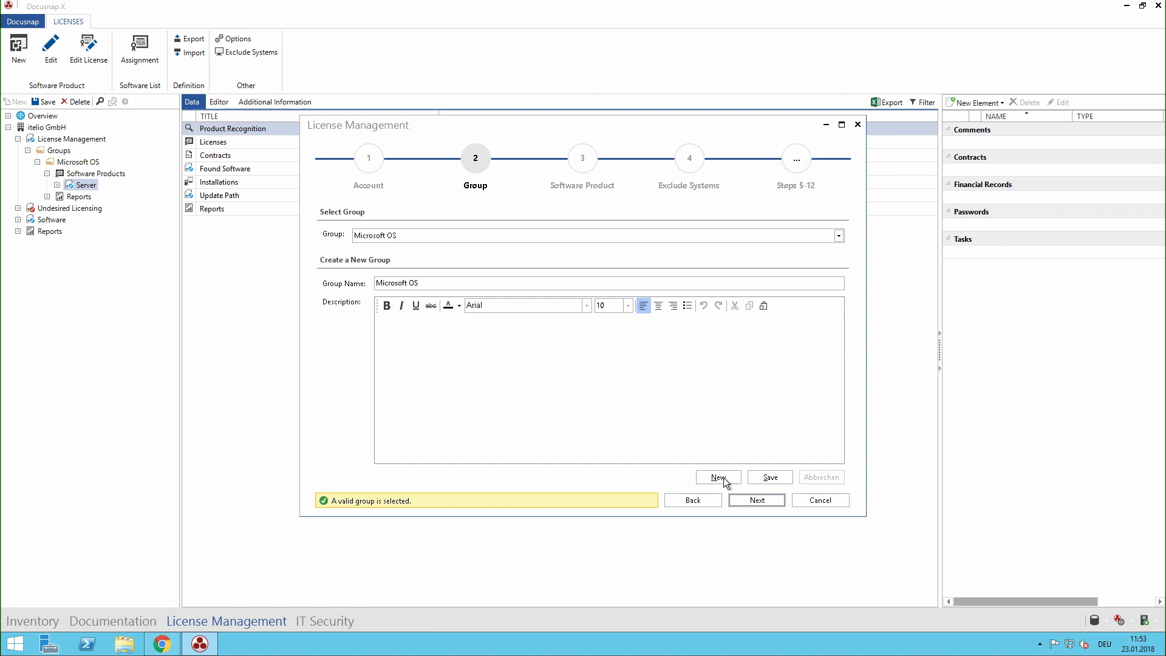
click(753, 501)
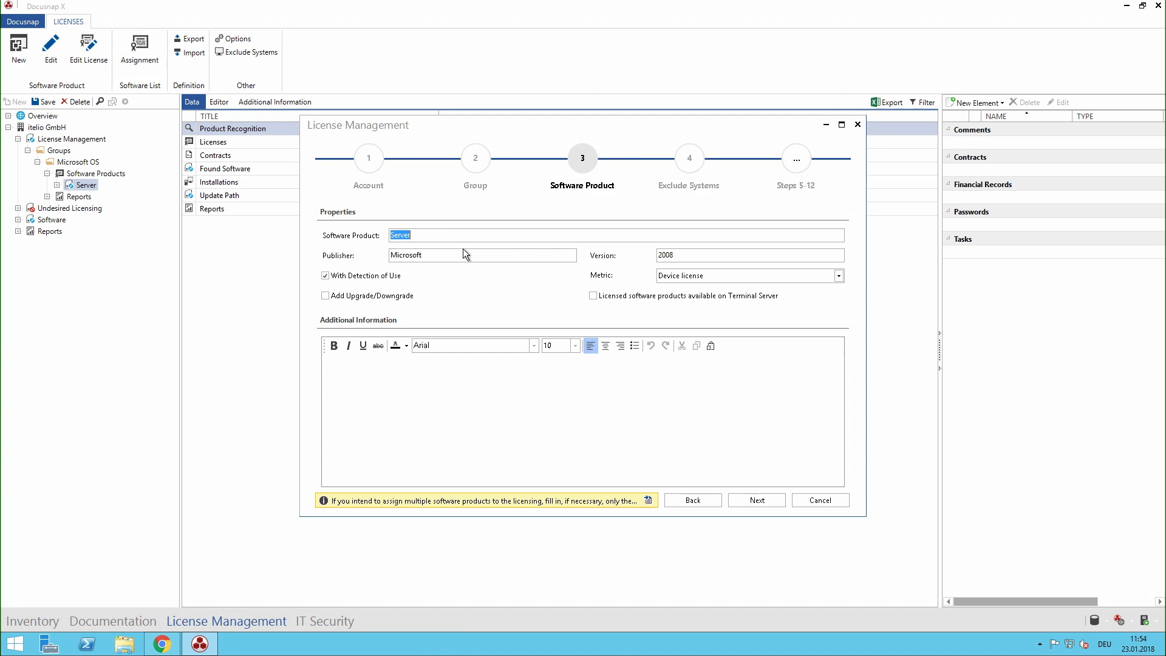
click(749, 508)
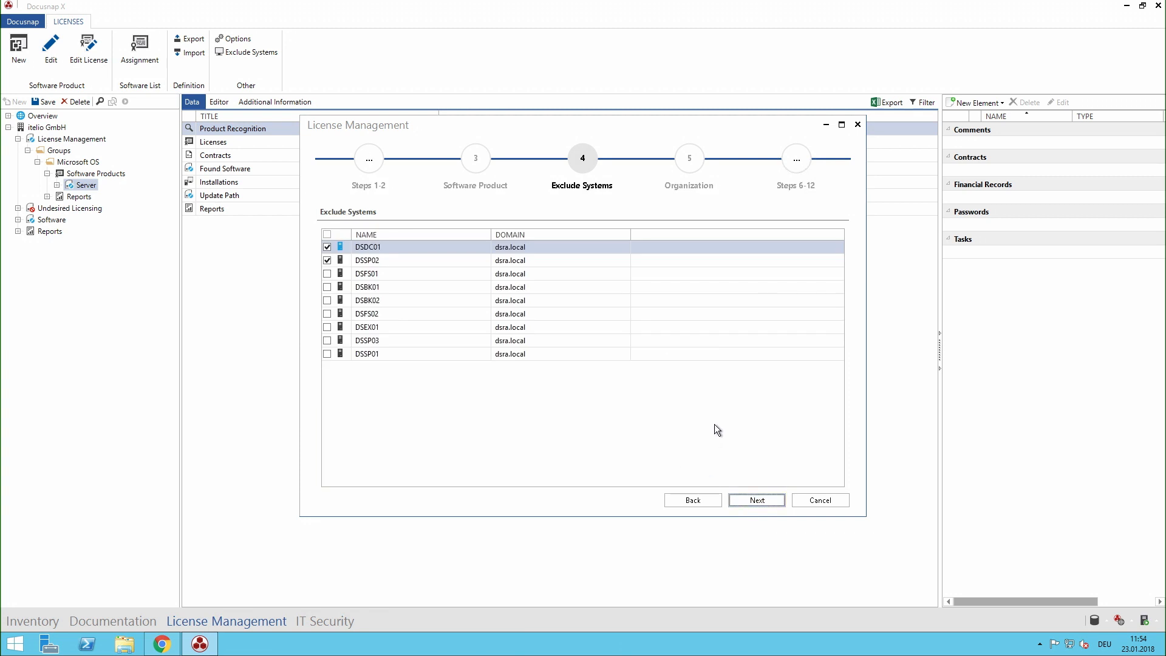
click(764, 497)
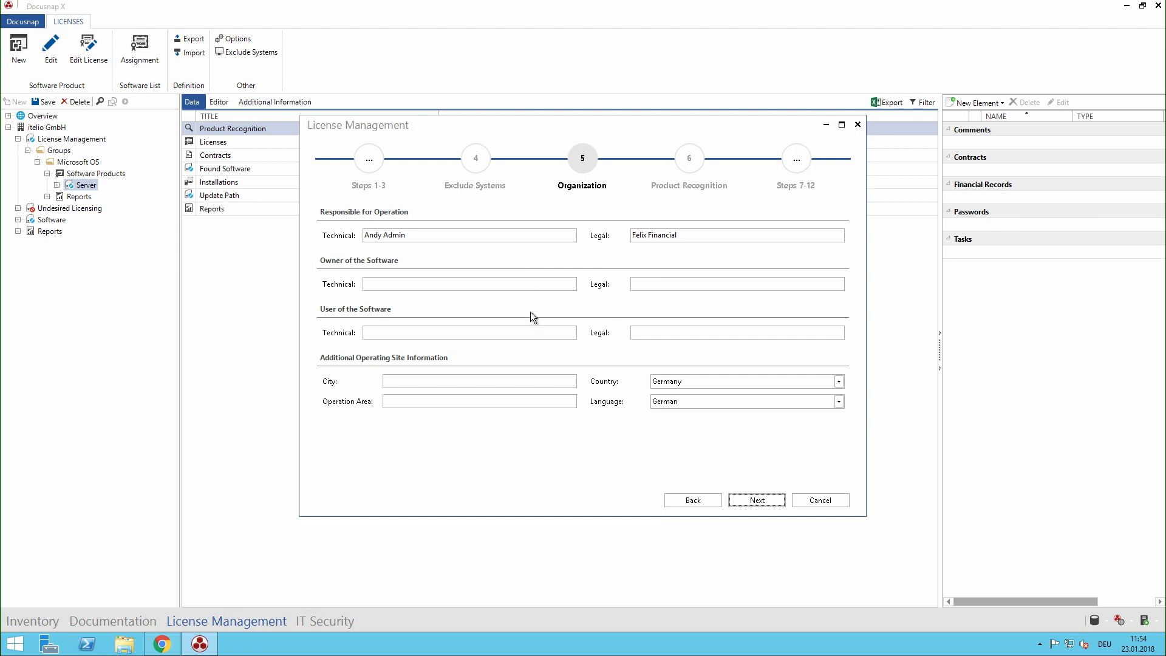
click(763, 499)
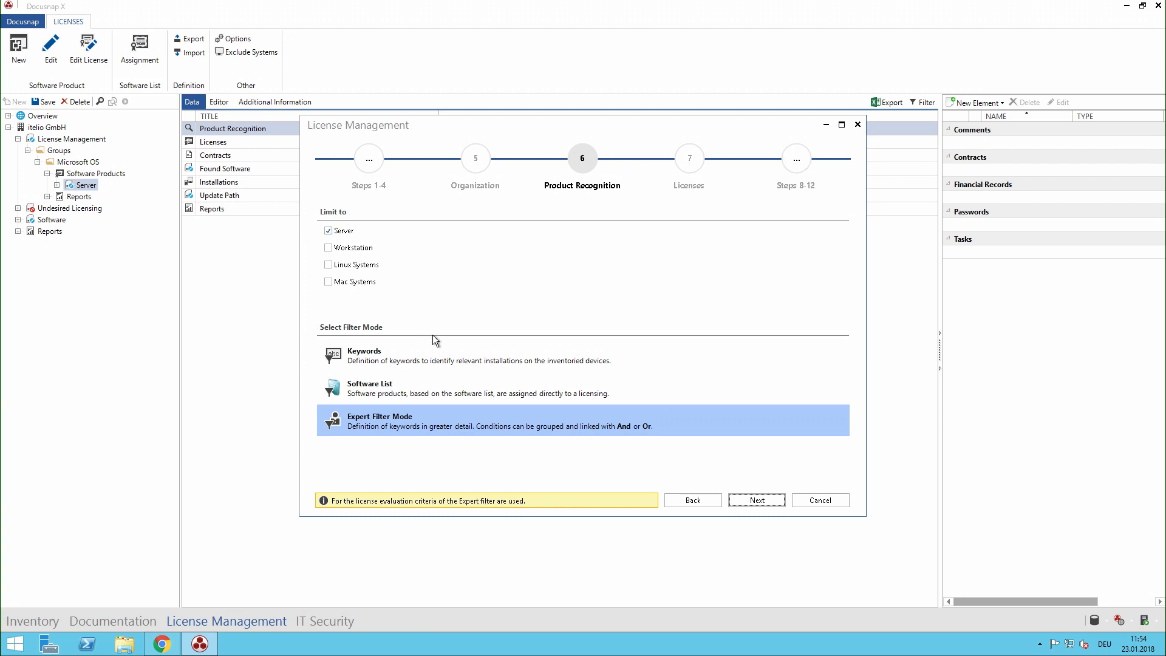
Preview the systems matched by the expert filter for Windows Server 2008 and Microsoft, then accept the filter and continue to the licenses
click(436, 417)
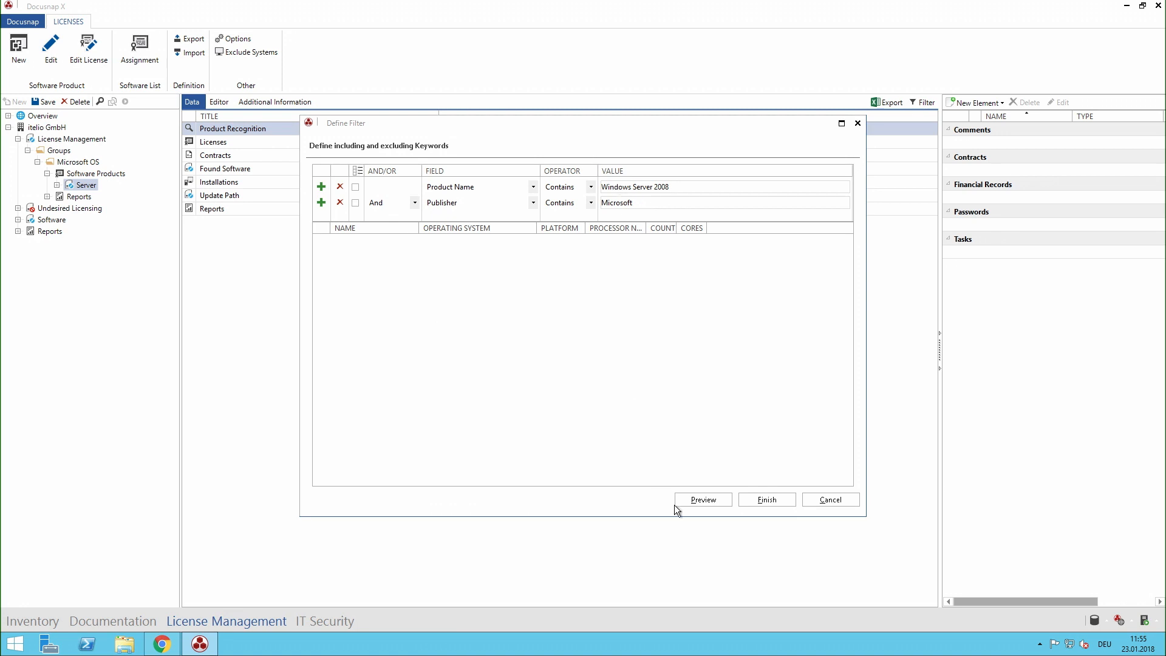
click(694, 502)
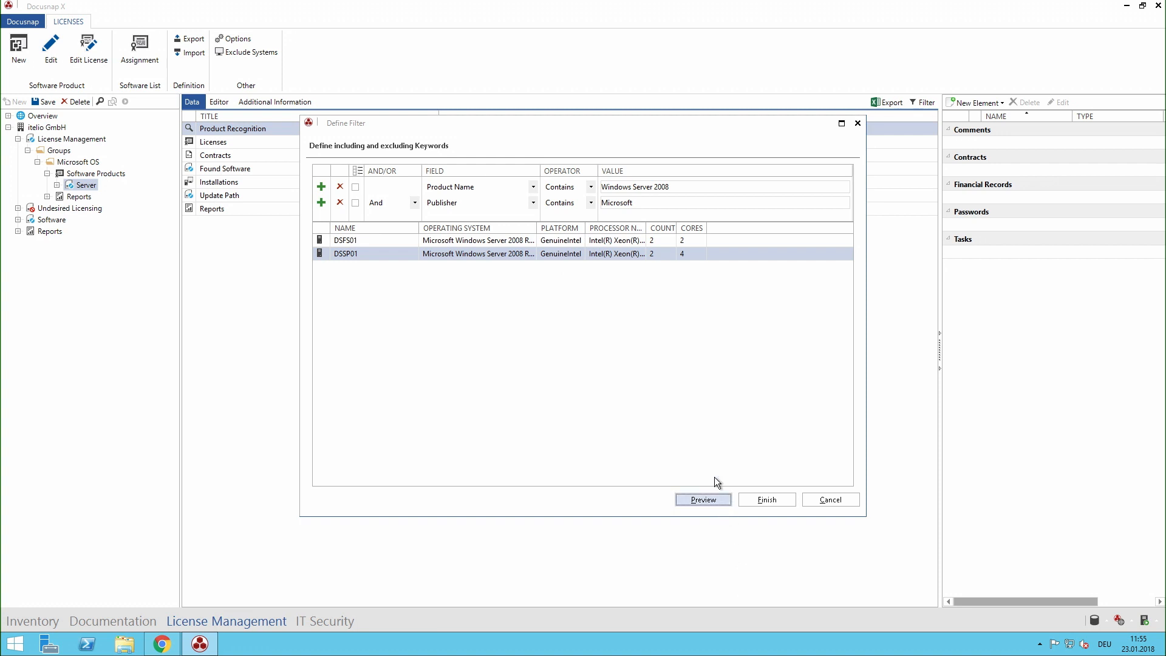
click(642, 245)
click(639, 255)
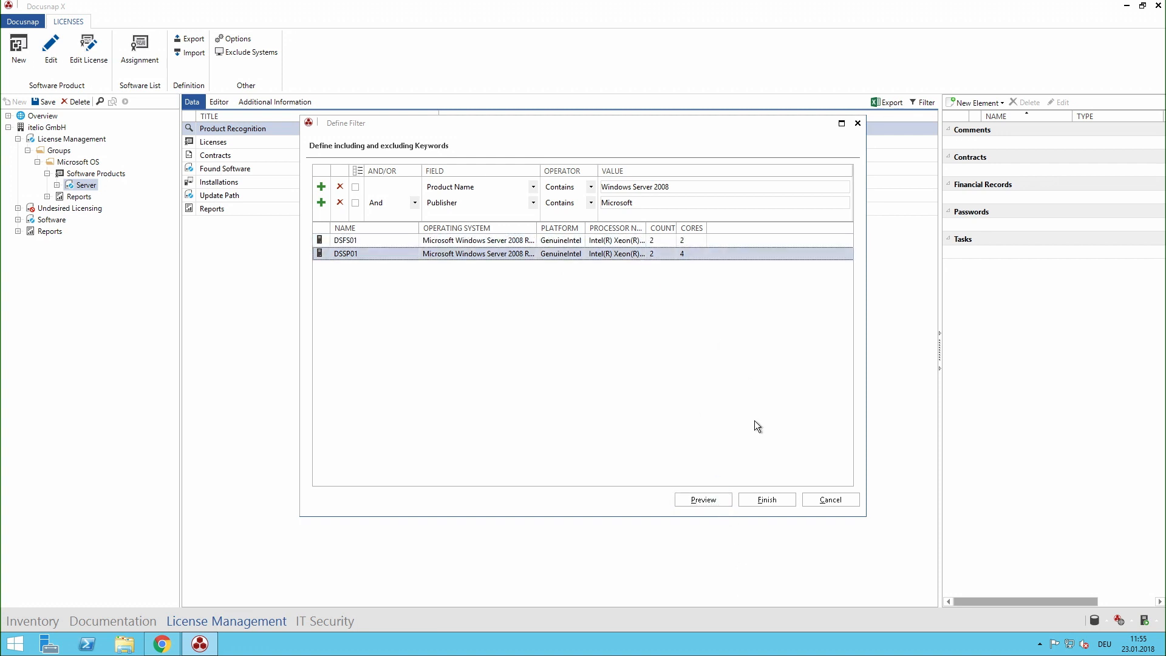
click(767, 499)
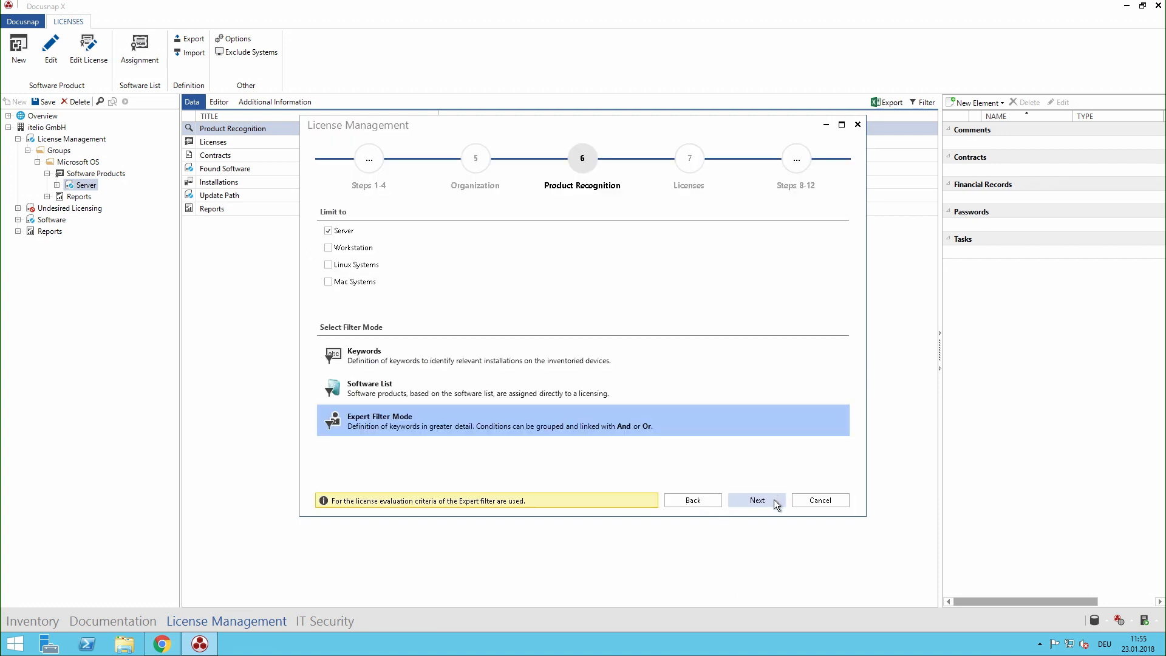
click(771, 499)
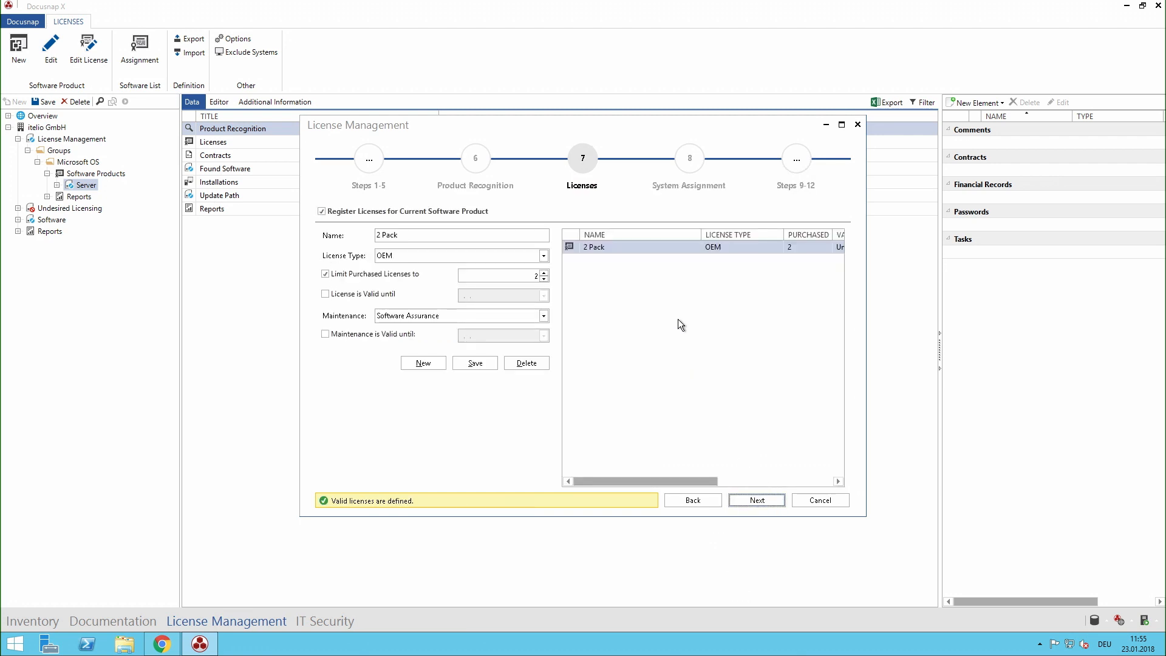
Keep the 2 Pack OEM license and assign the system DSEX01 to it in addition to the found systems
click(574, 249)
click(753, 499)
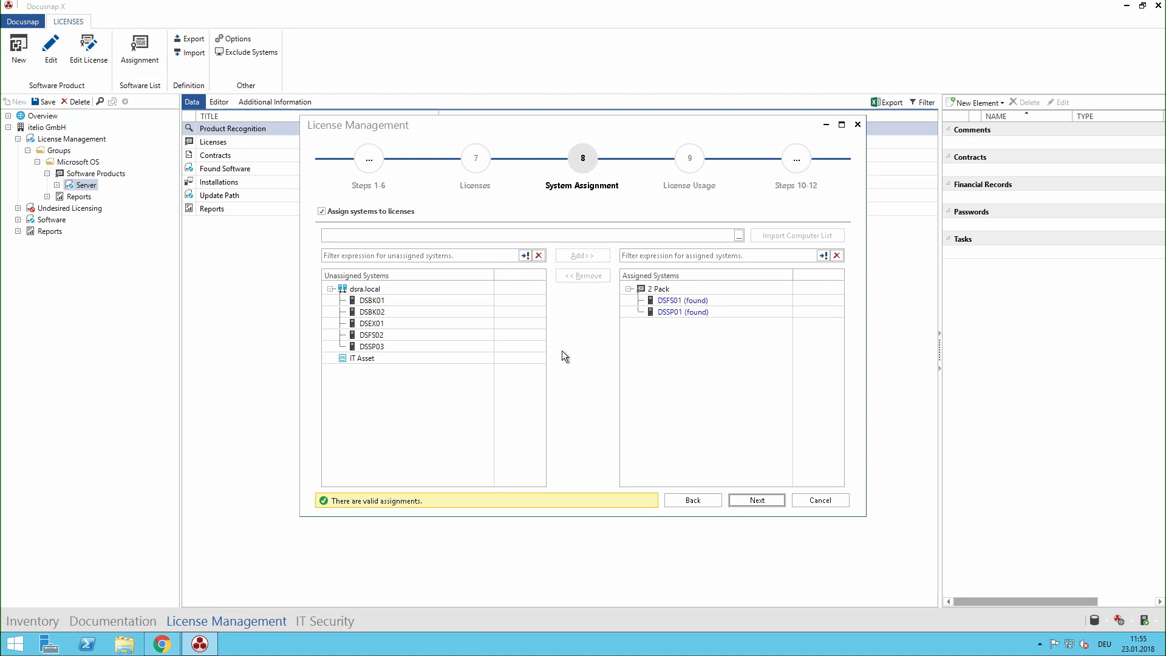
click(632, 290)
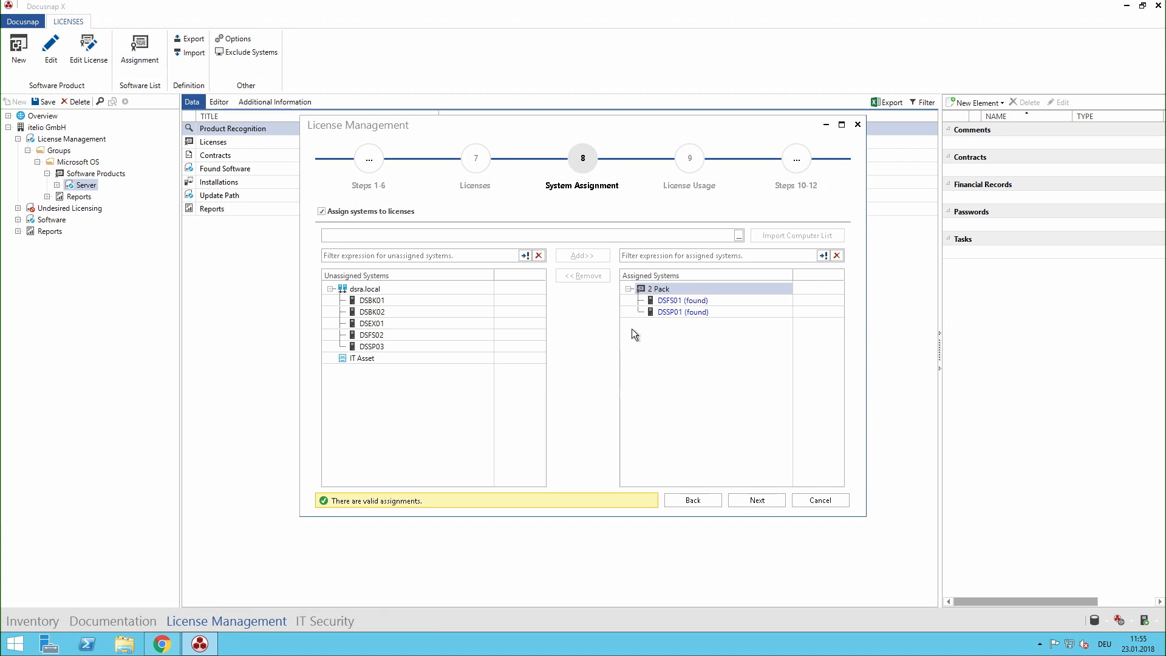
click(425, 322)
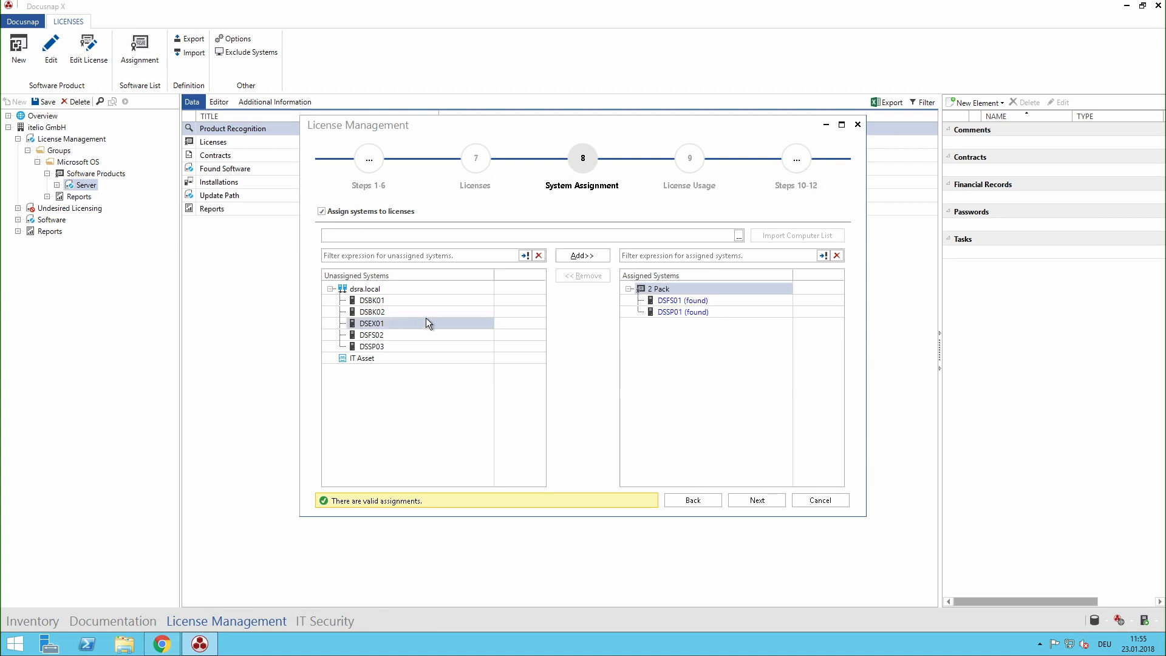
click(580, 257)
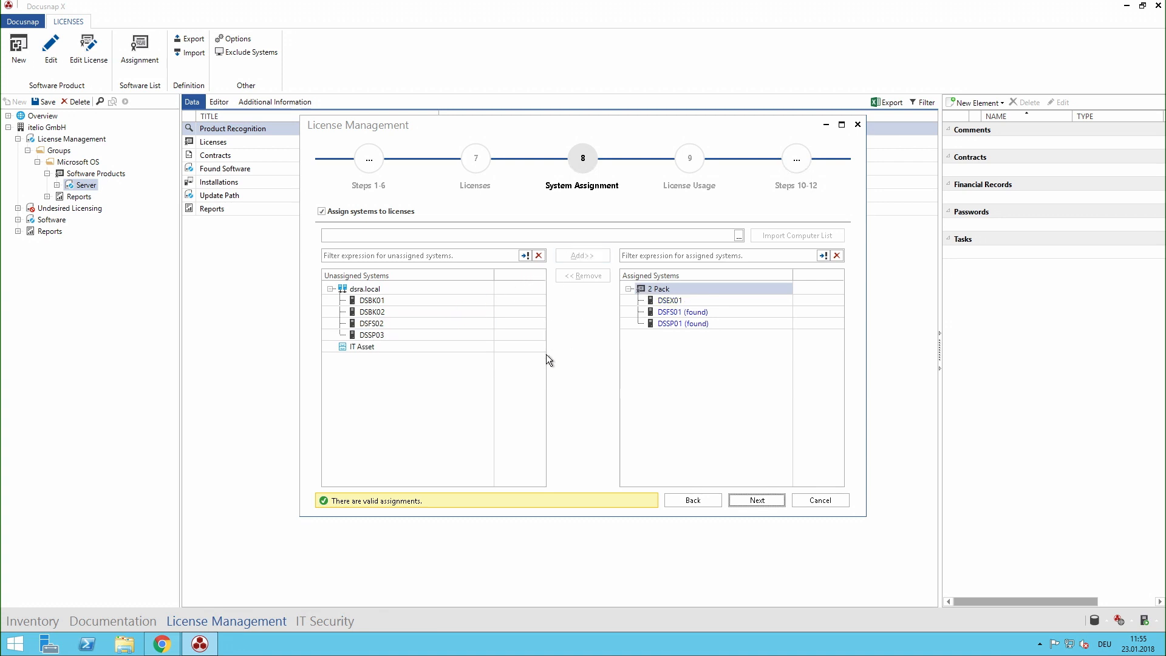
click(741, 498)
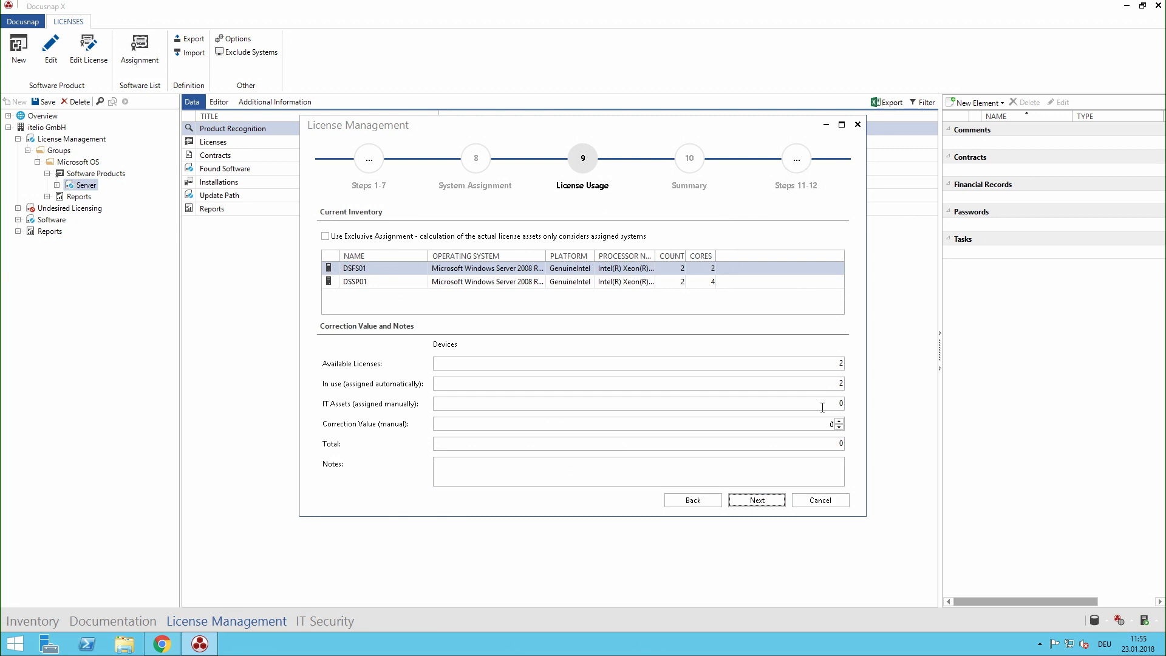
Accept the license usage, summary, contracts and comments pages unchanged and finish the license wizard
click(834, 384)
click(775, 500)
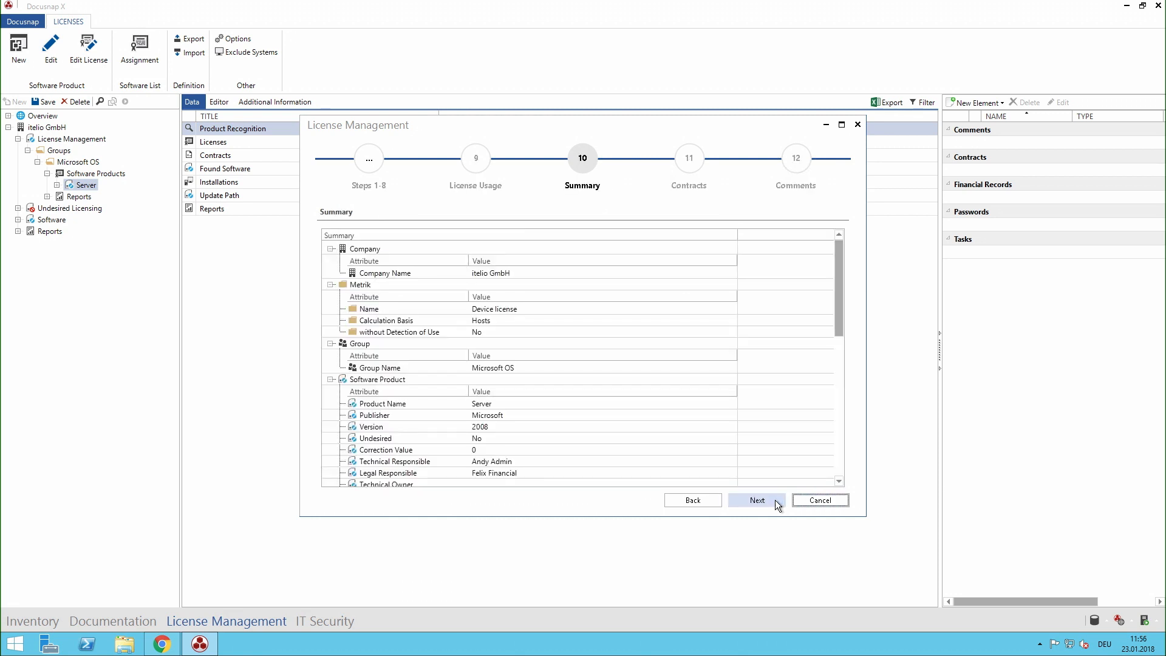
click(775, 501)
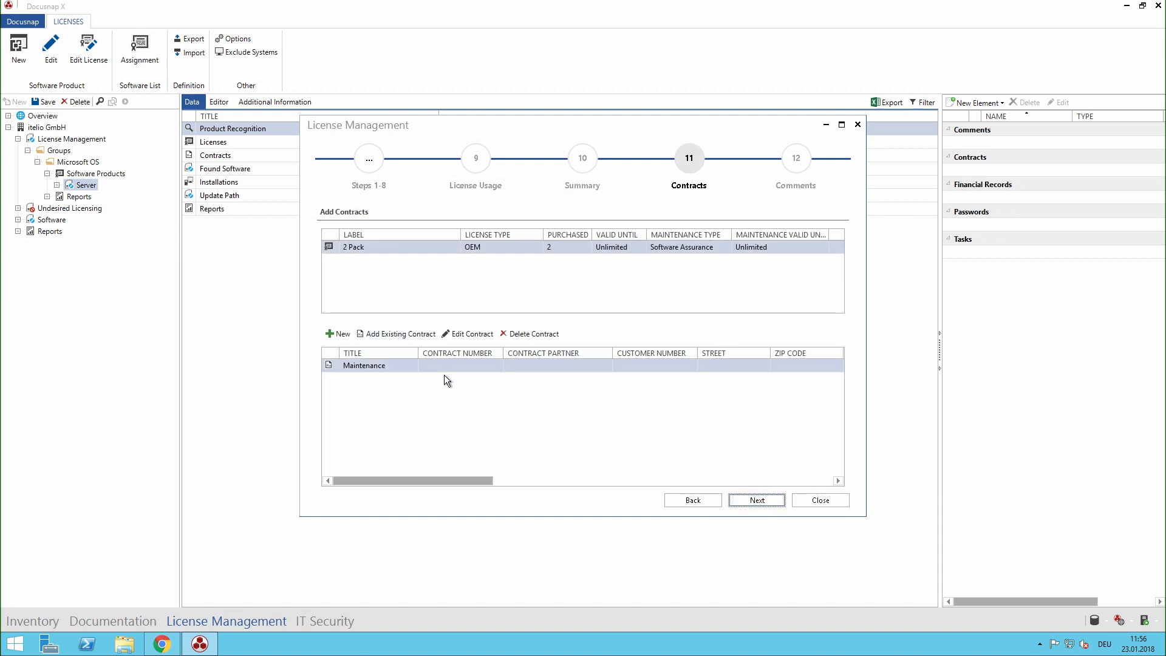
click(753, 500)
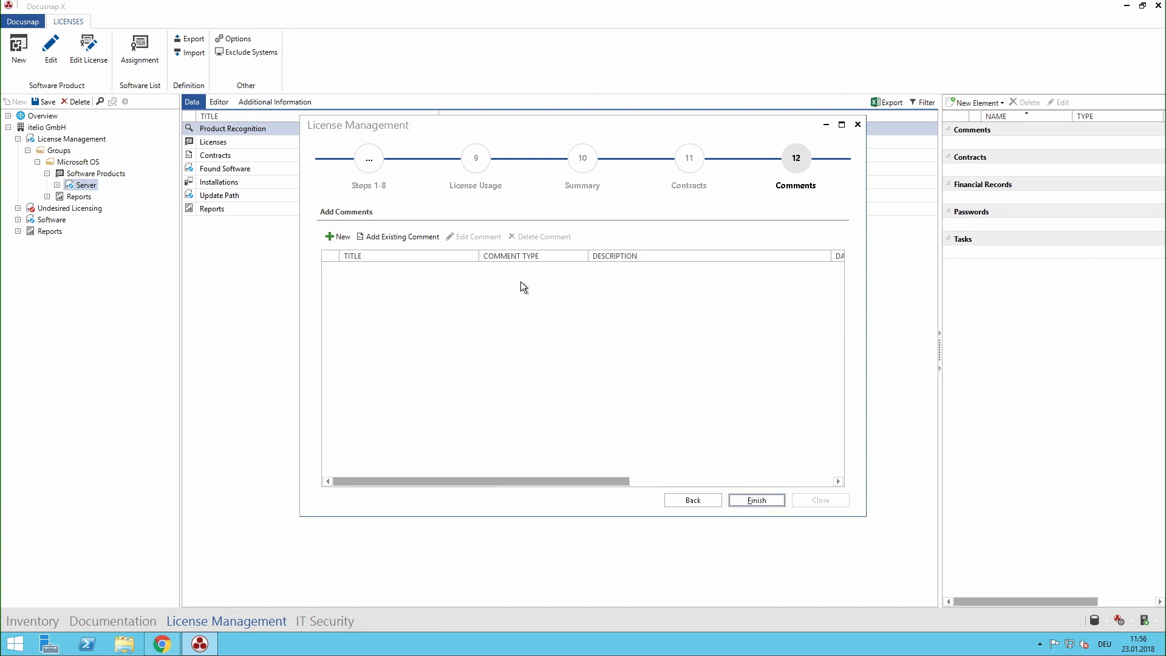
click(745, 495)
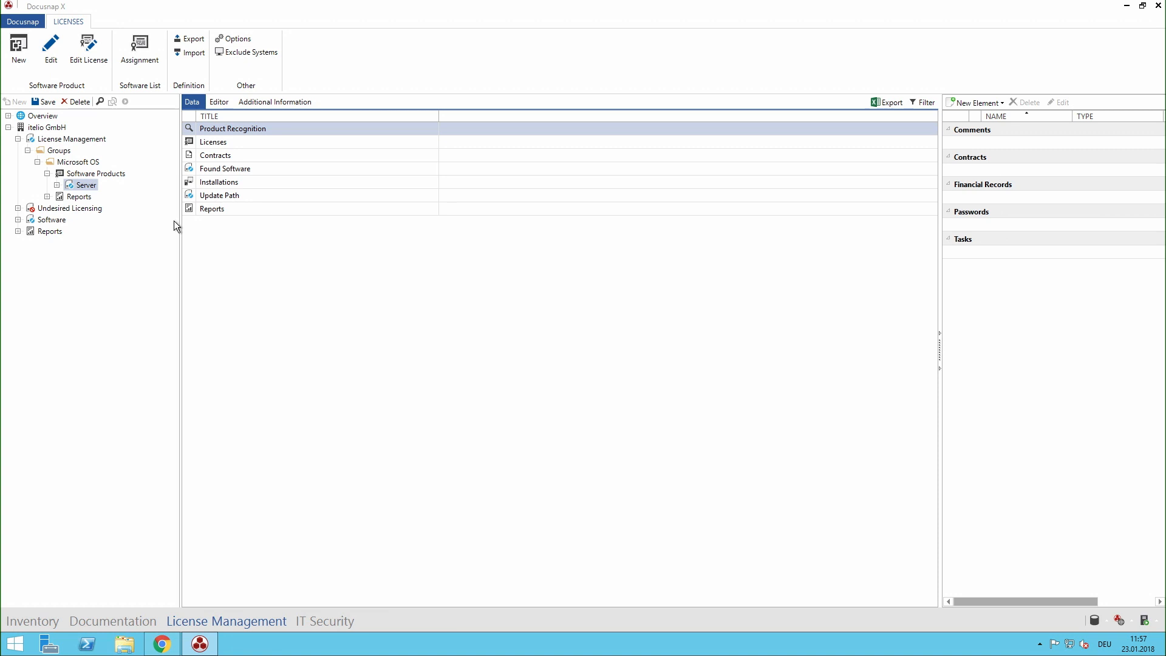
Open the License Account Product Details report and examine the Server product's details, licenses, assigned systems and variance analysis
click(56, 185)
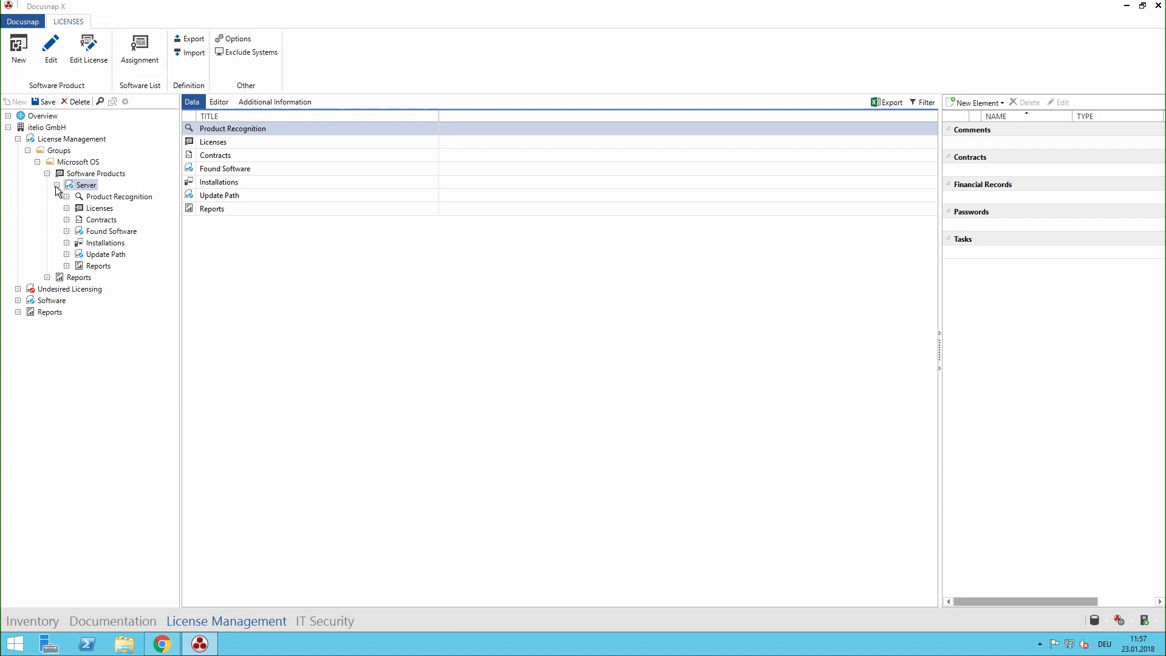
click(57, 186)
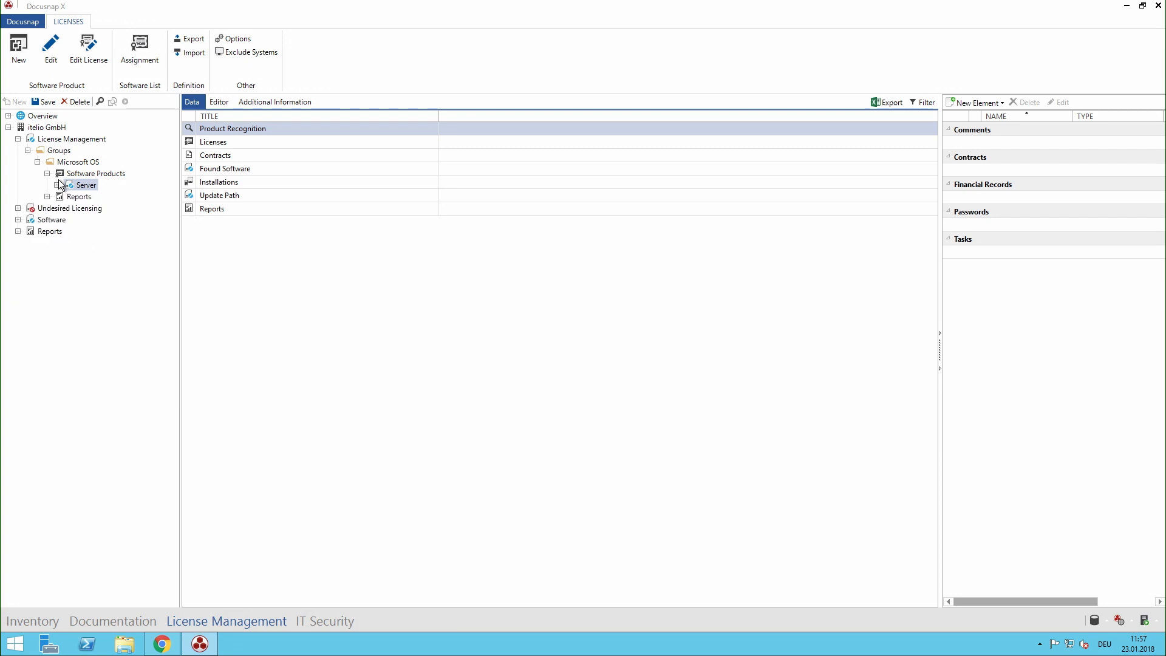
click(17, 231)
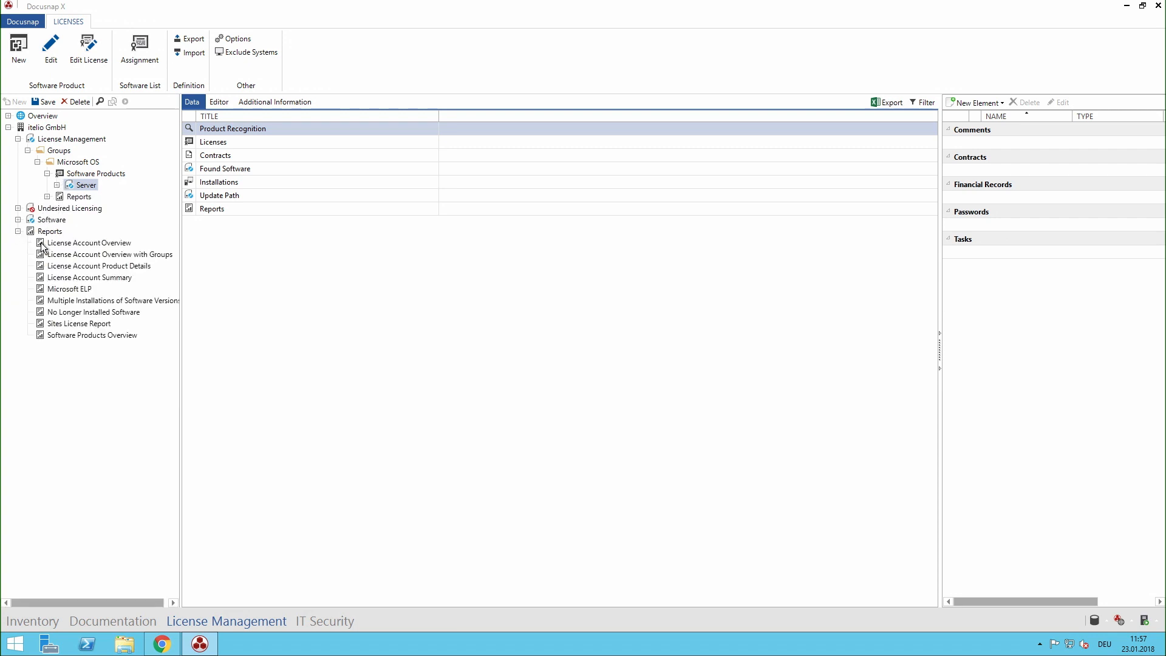
click(89, 267)
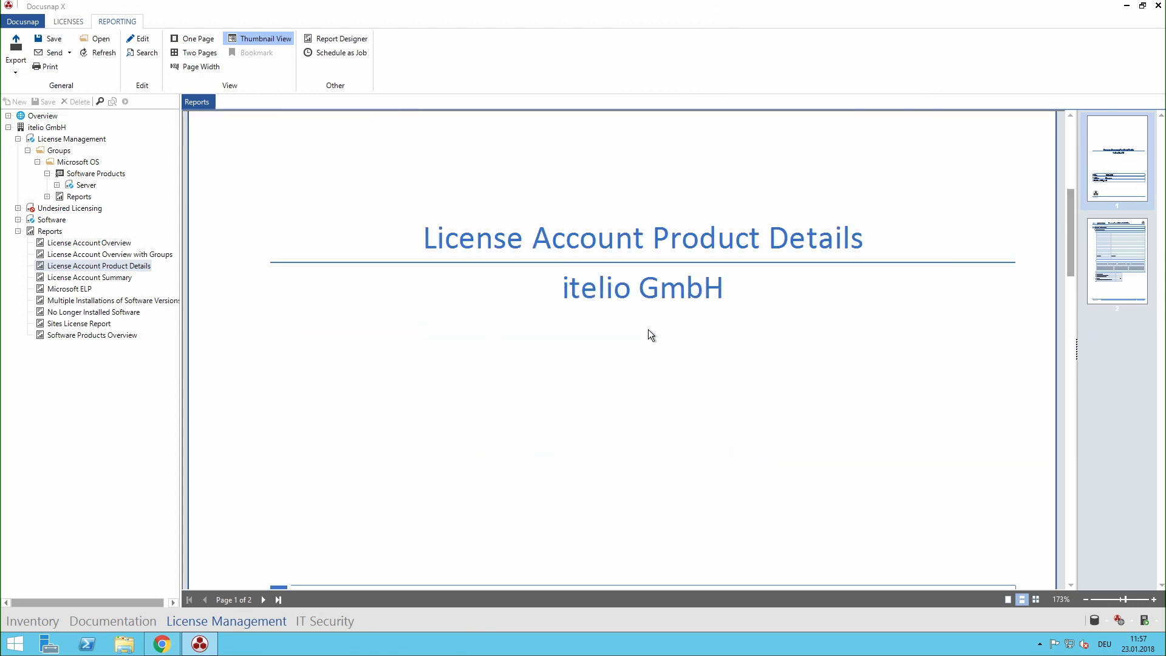
scroll(650, 328, down, 10)
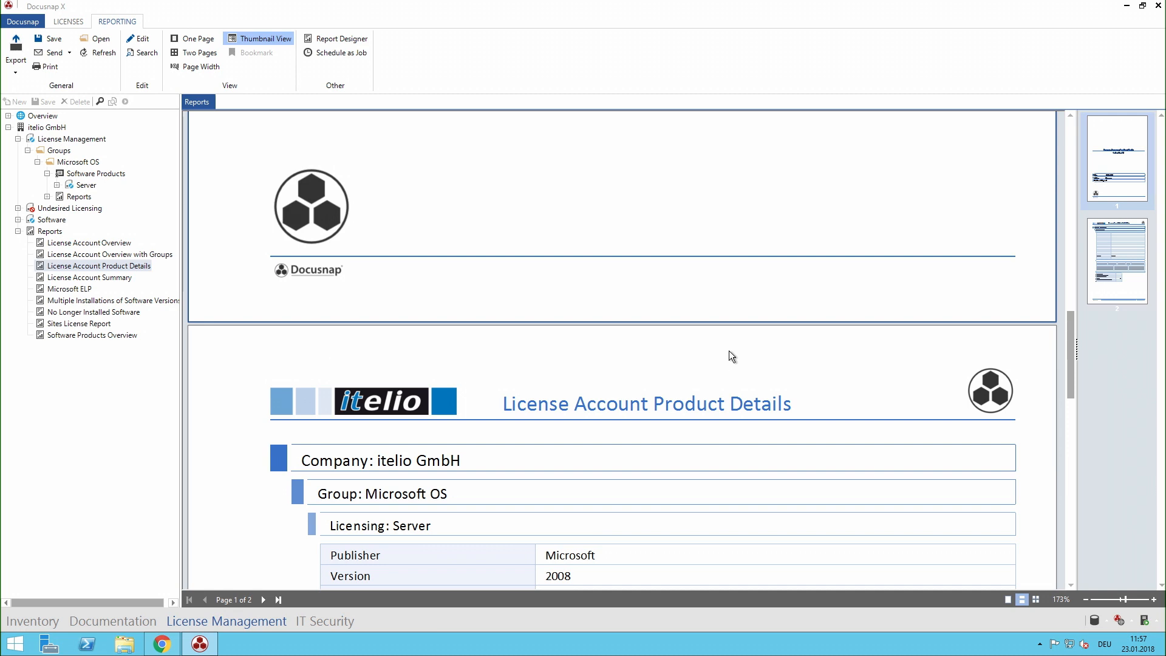
scroll(733, 351, down, 5)
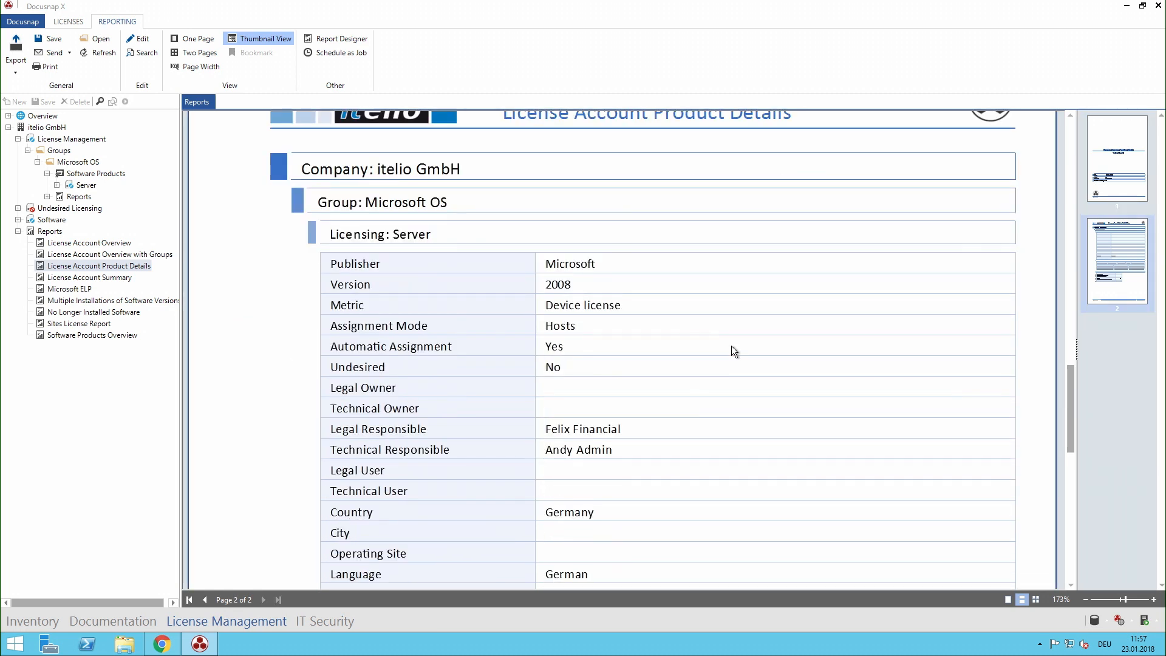
scroll(734, 350, down, 3)
scroll(733, 351, down, 3)
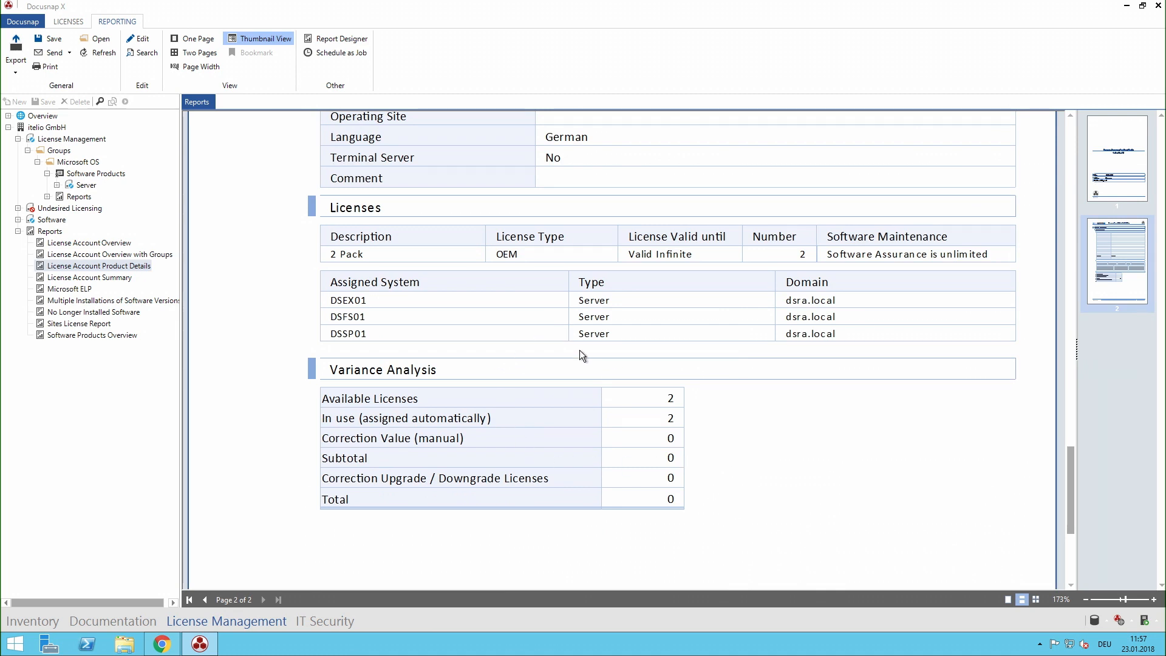
Review the report's job scheduling options for company, paper size and e-mail distribution, cancel the scheduling, and return to the product details
click(342, 54)
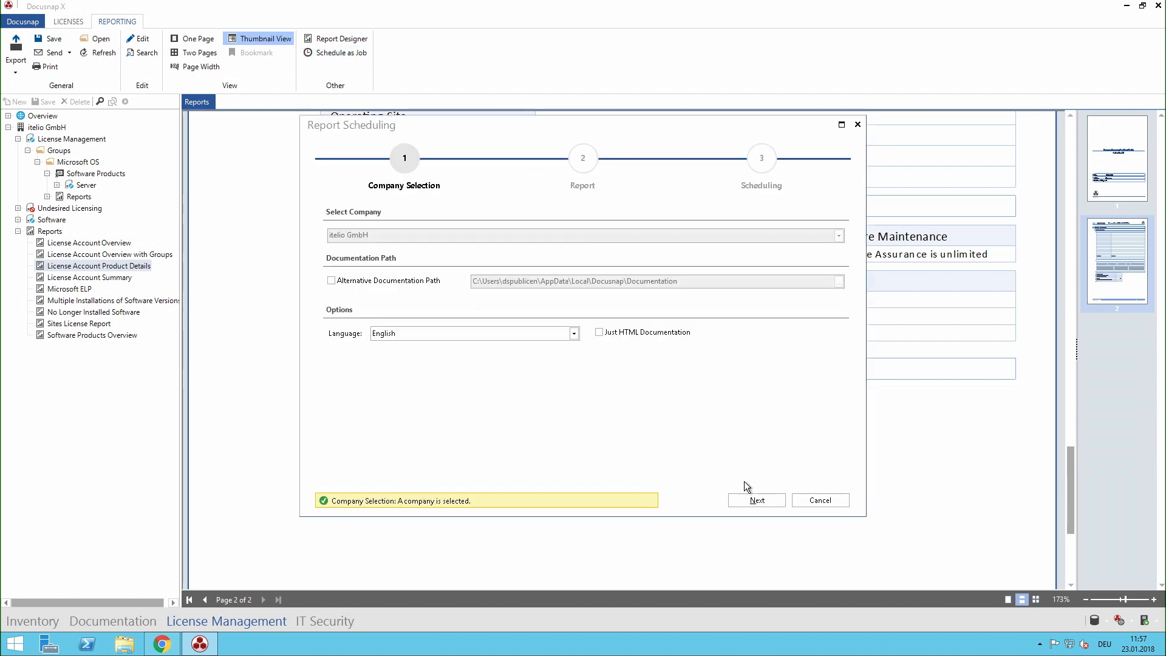
click(756, 500)
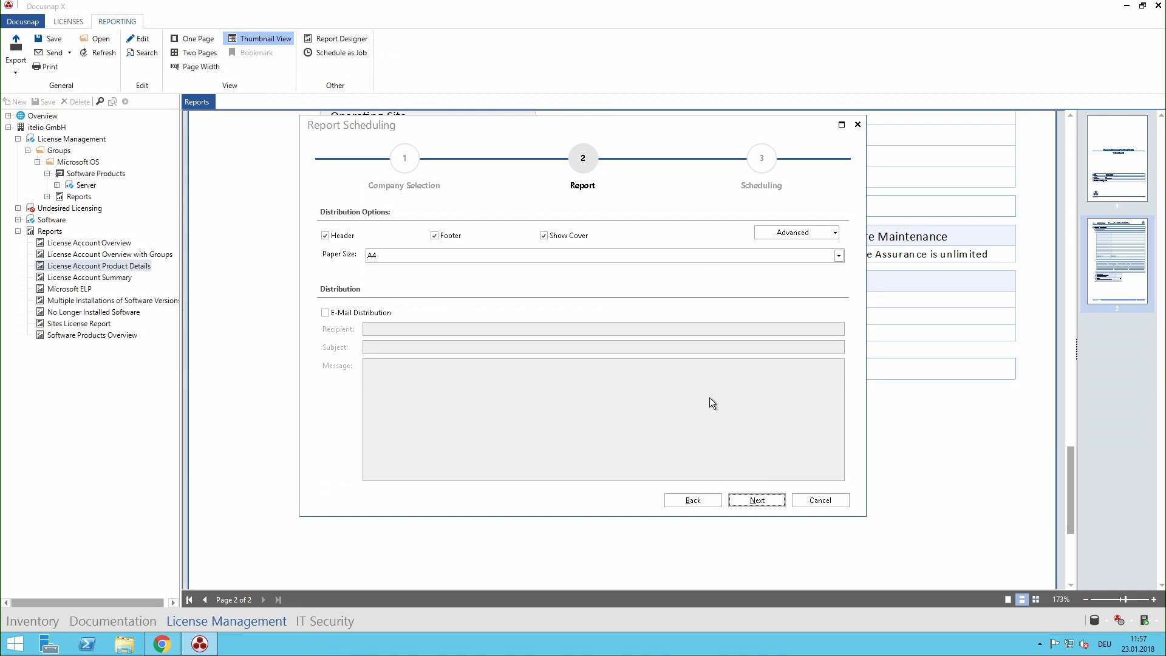
click(364, 315)
click(364, 316)
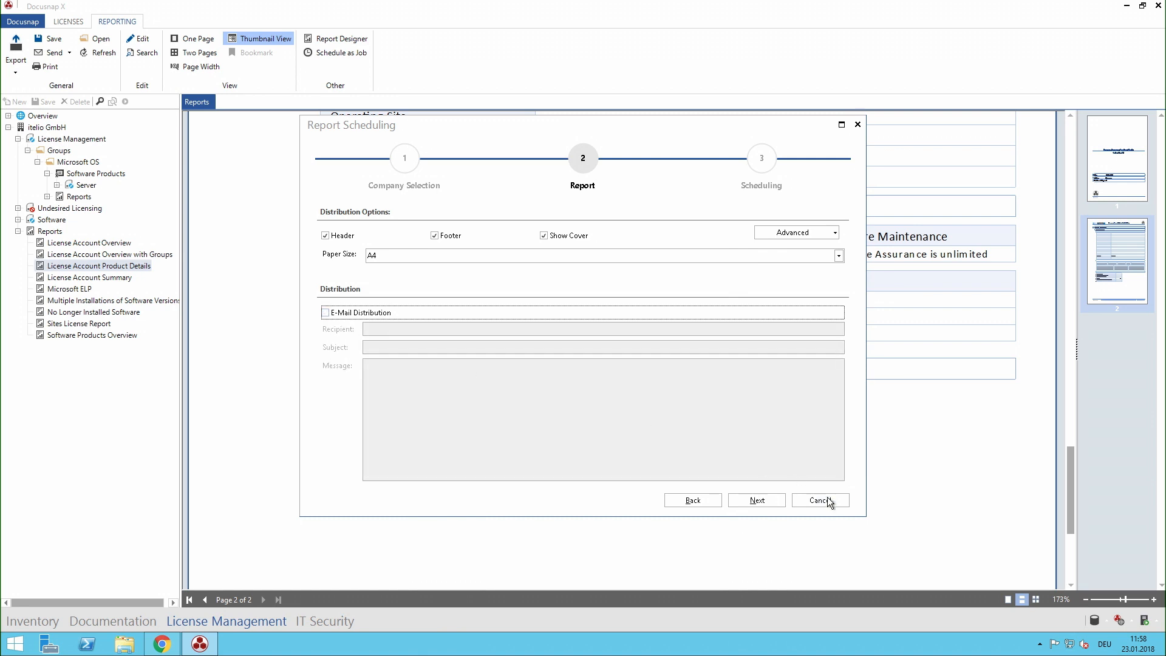
click(820, 500)
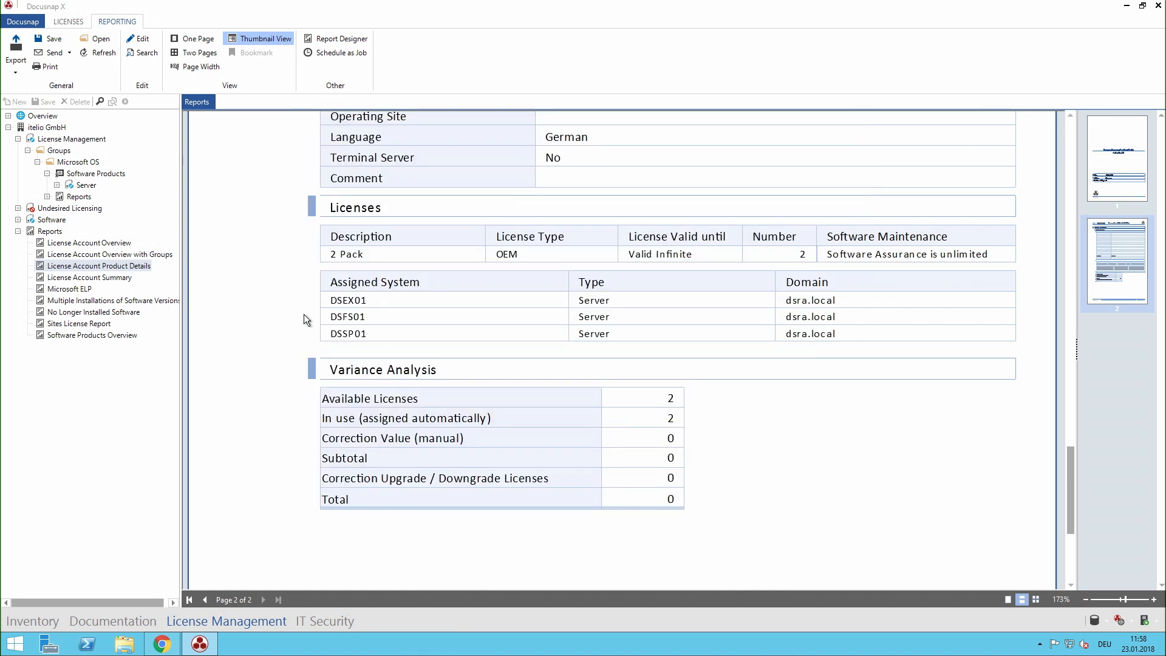
scroll(604, 264, up, 8)
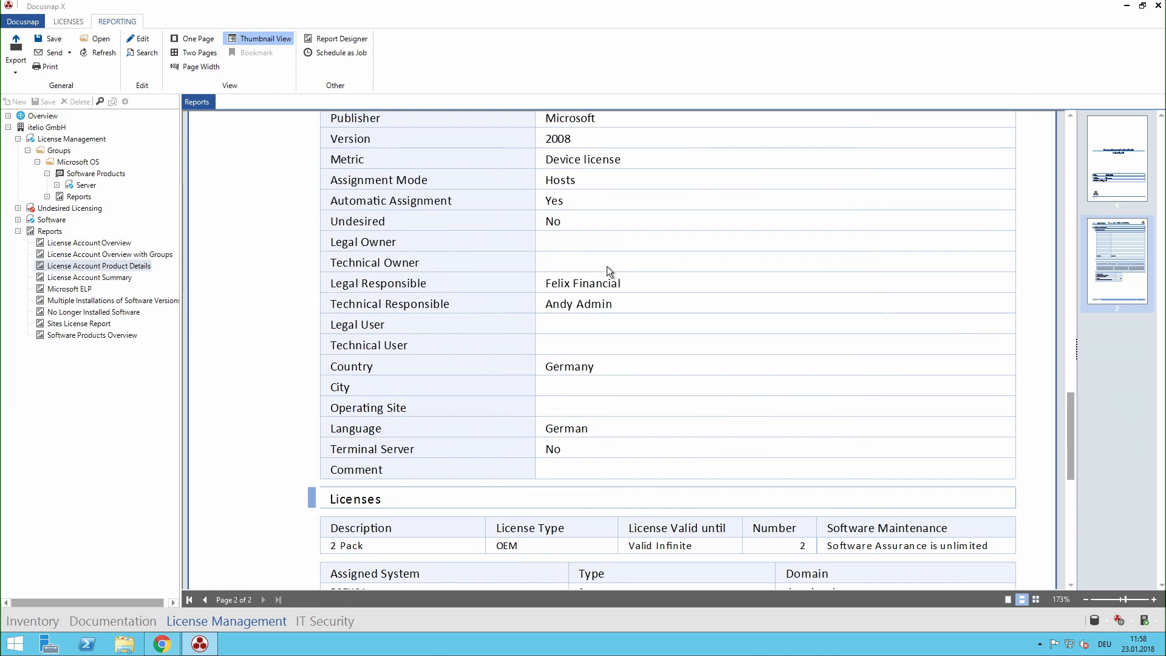